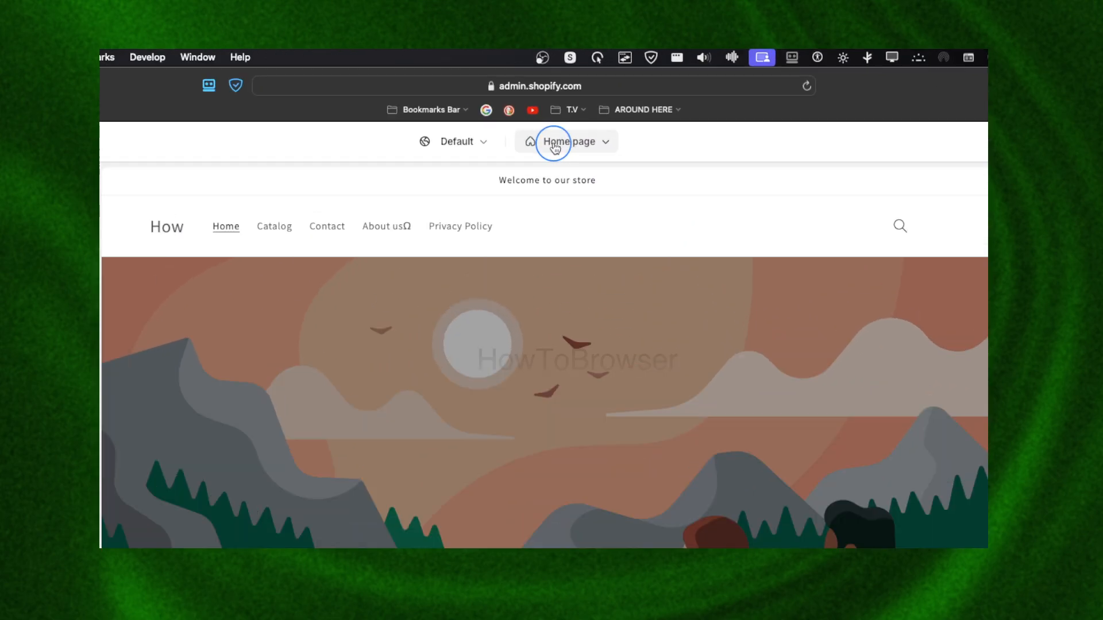
# Start a new product template from the theme editor's page selector and name it "Product 1".
pyautogui.click(556, 109)
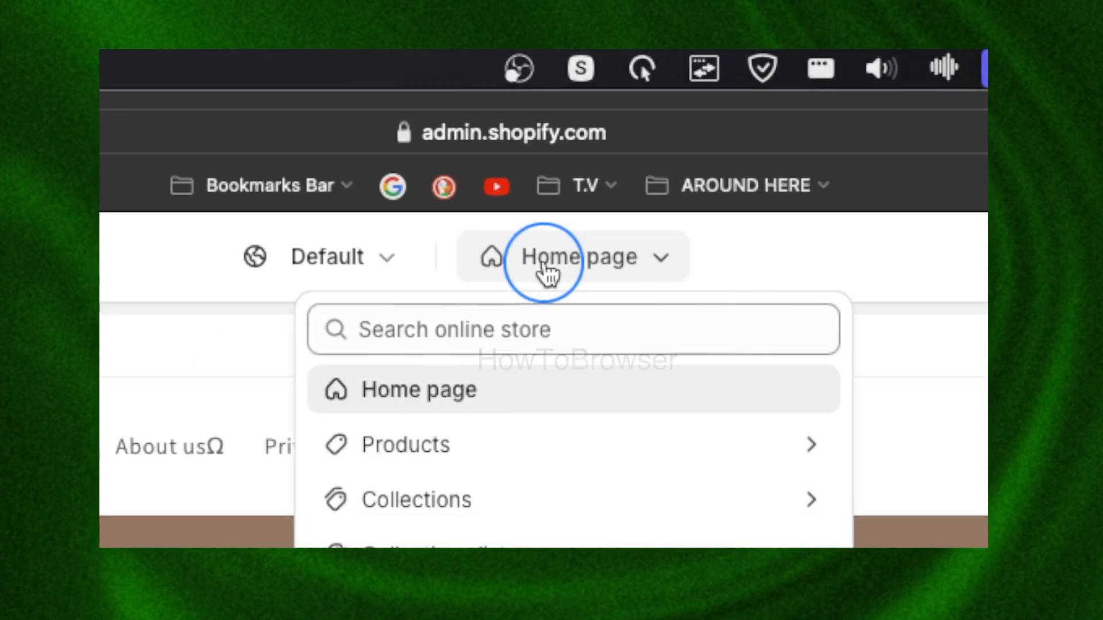
pyautogui.click(308, 270)
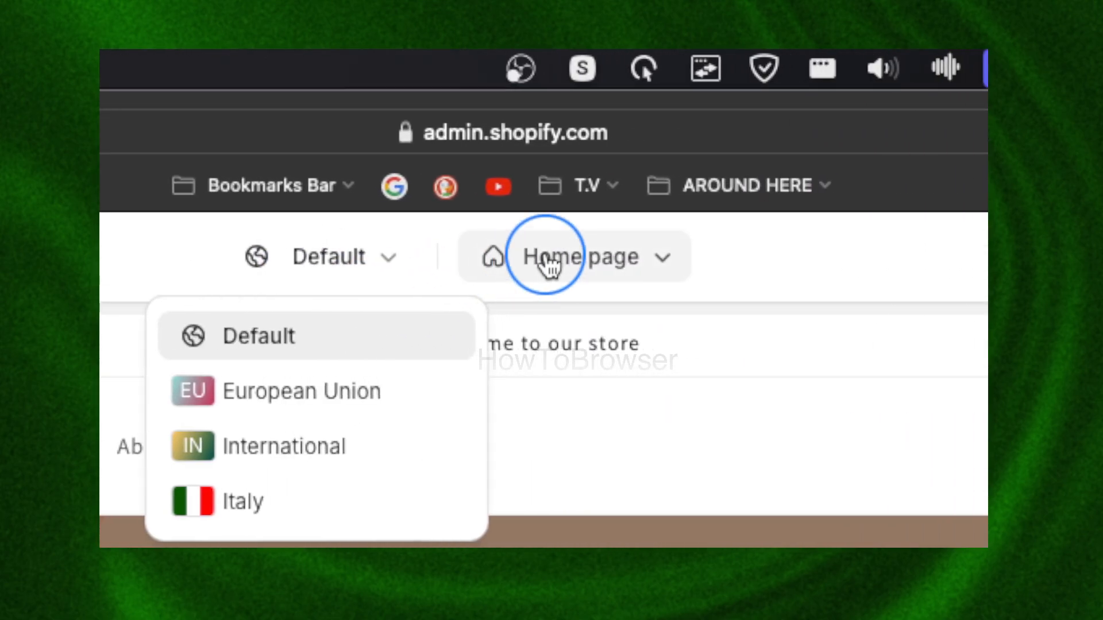
pyautogui.click(786, 265)
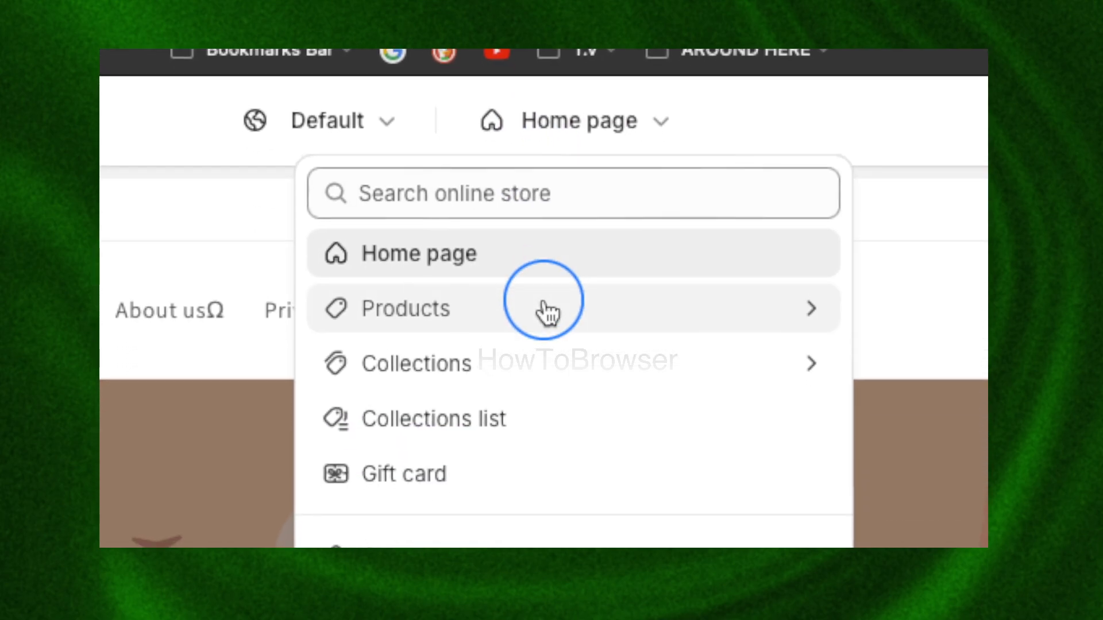
pyautogui.click(546, 430)
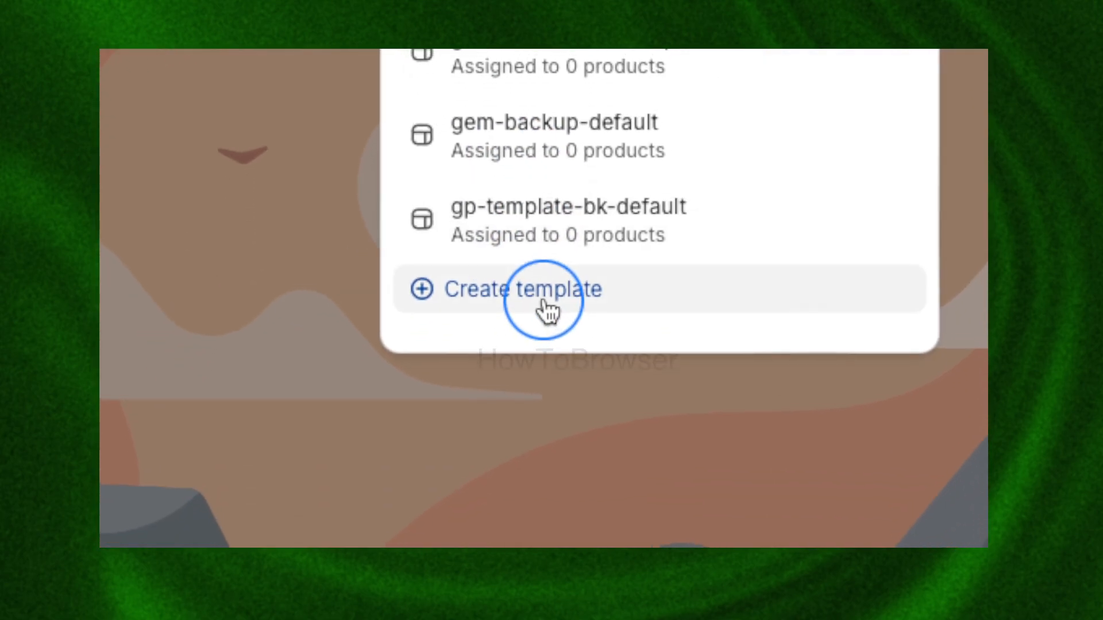
pyautogui.click(545, 308)
pyautogui.click(489, 449)
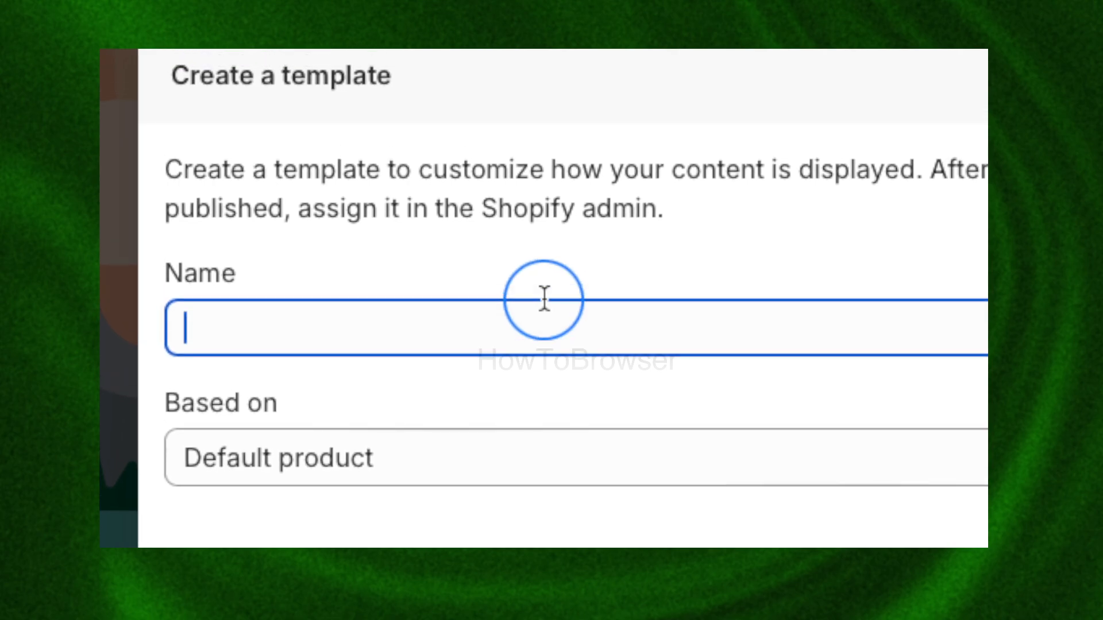
pyautogui.write('Aroduc')
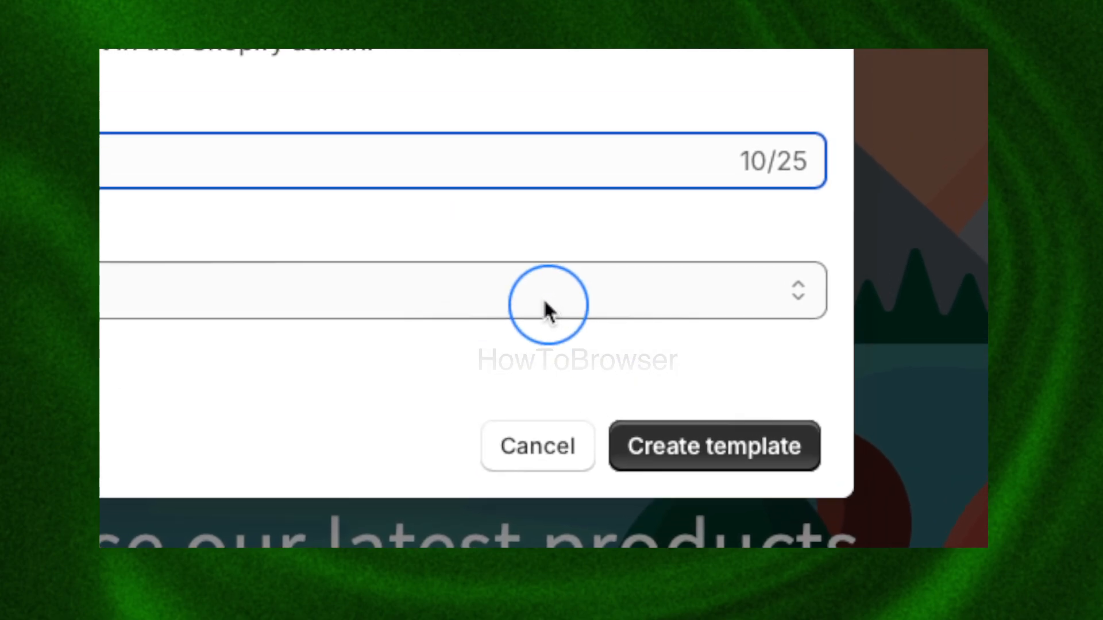
# Base the new template on Default product and create it.
pyautogui.click(679, 454)
pyautogui.click(545, 299)
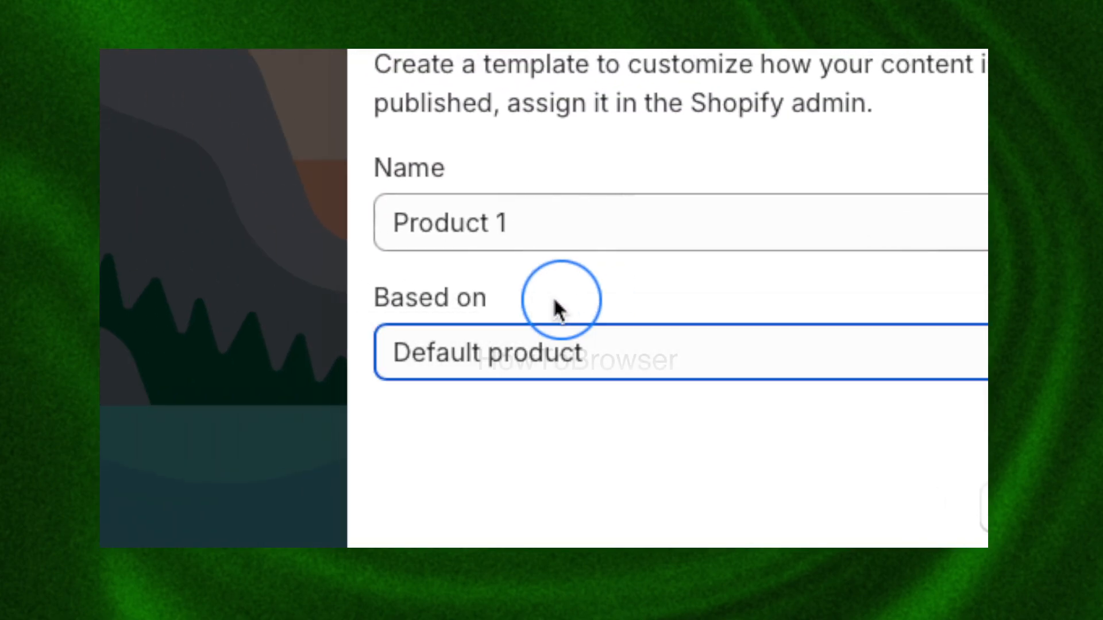
pyautogui.click(544, 300)
pyautogui.click(543, 298)
pyautogui.click(543, 298)
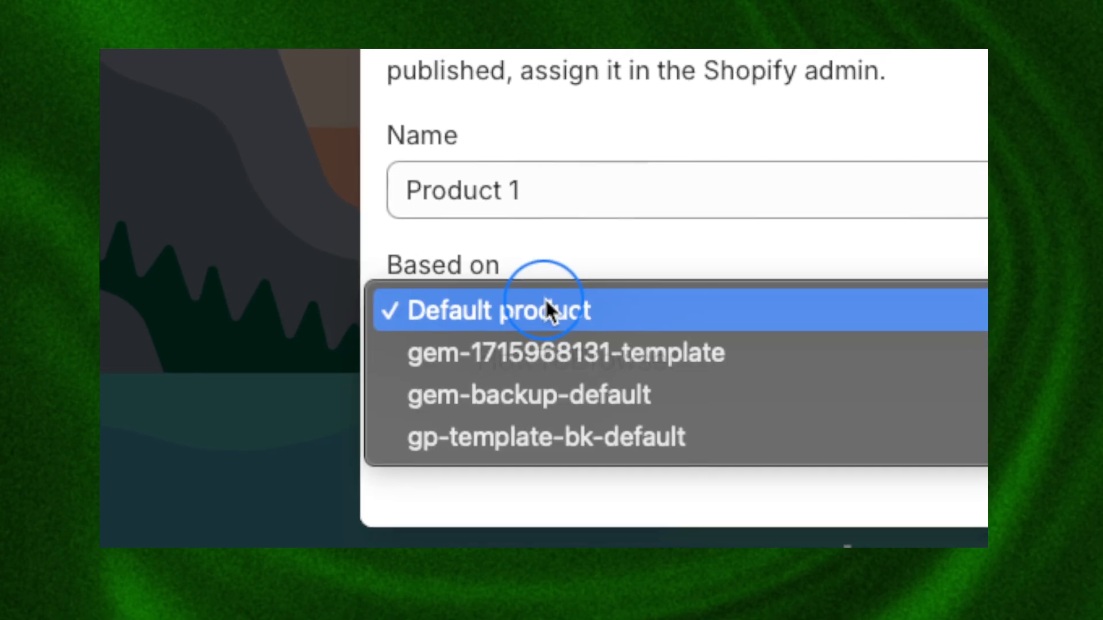
pyautogui.click(543, 297)
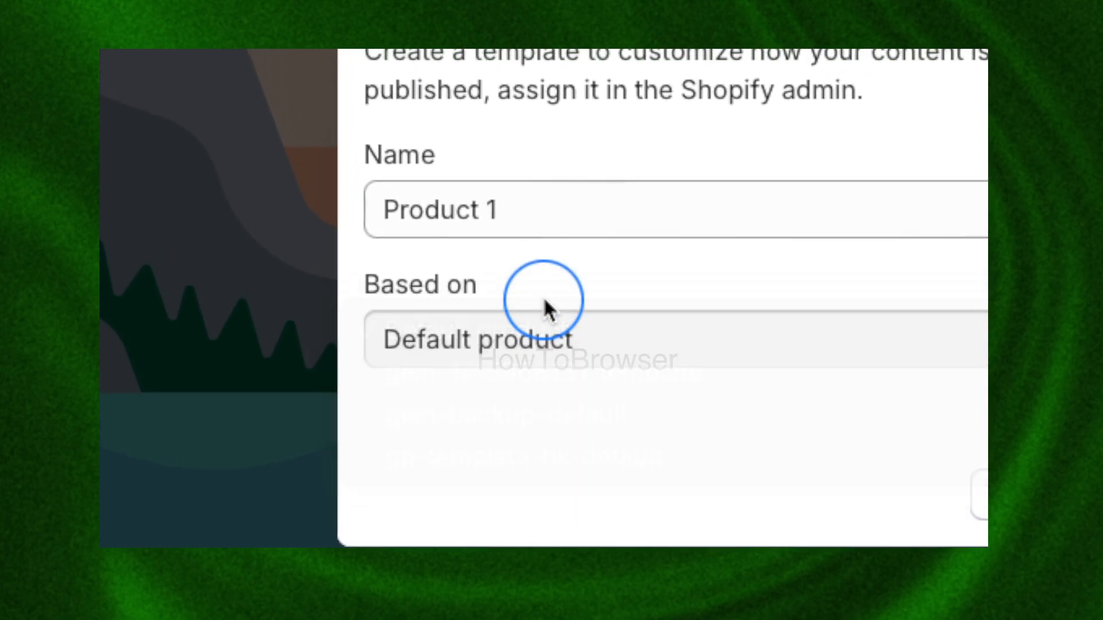
pyautogui.click(544, 301)
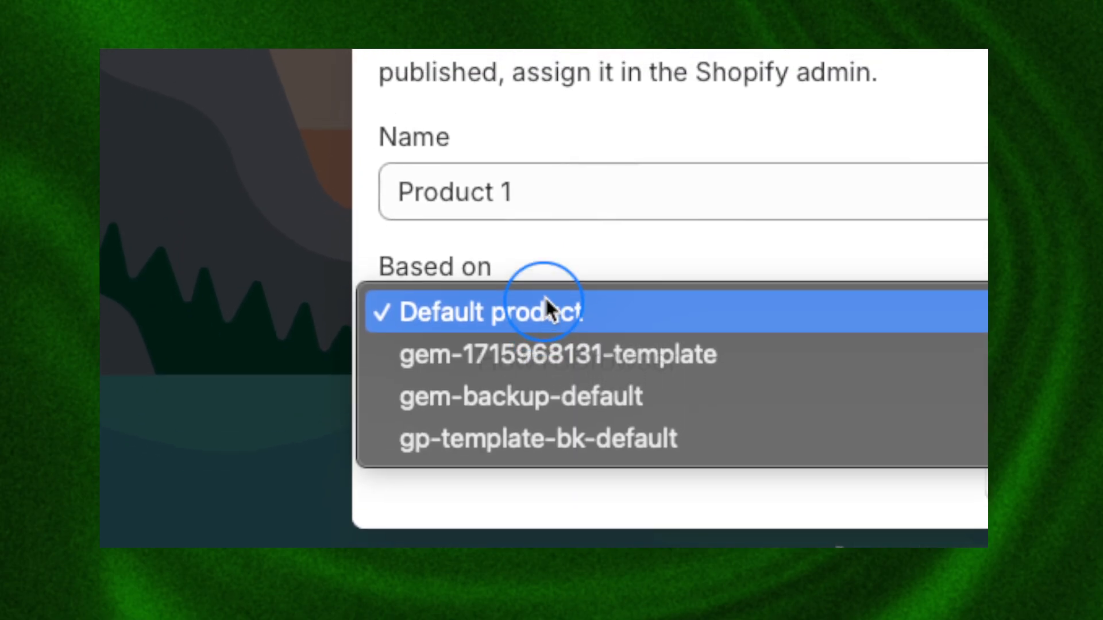
pyautogui.click(544, 301)
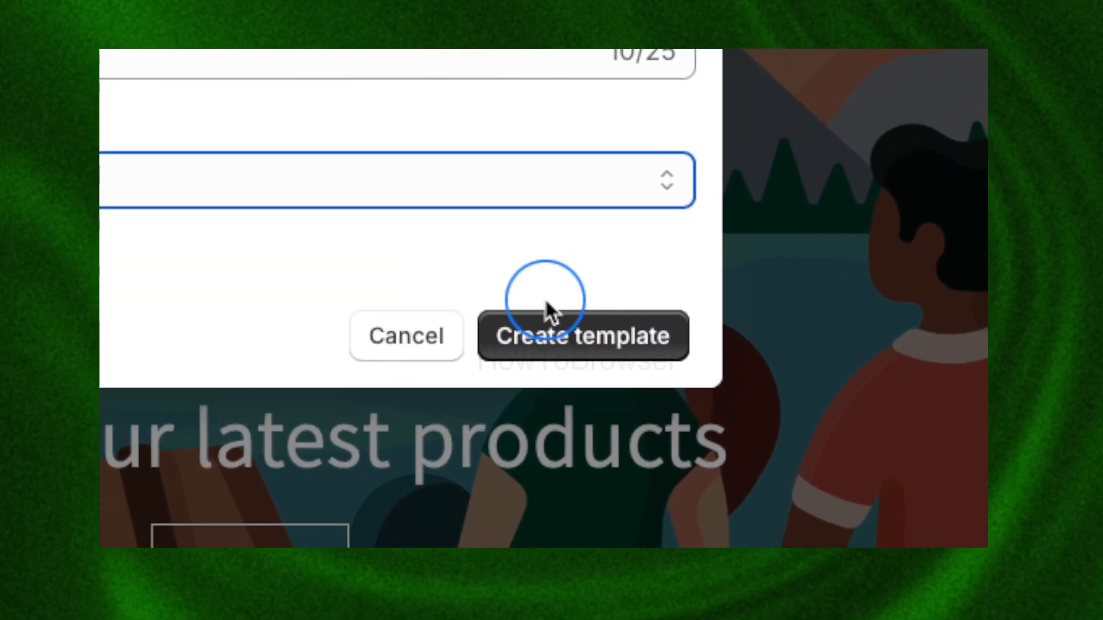
pyautogui.click(565, 311)
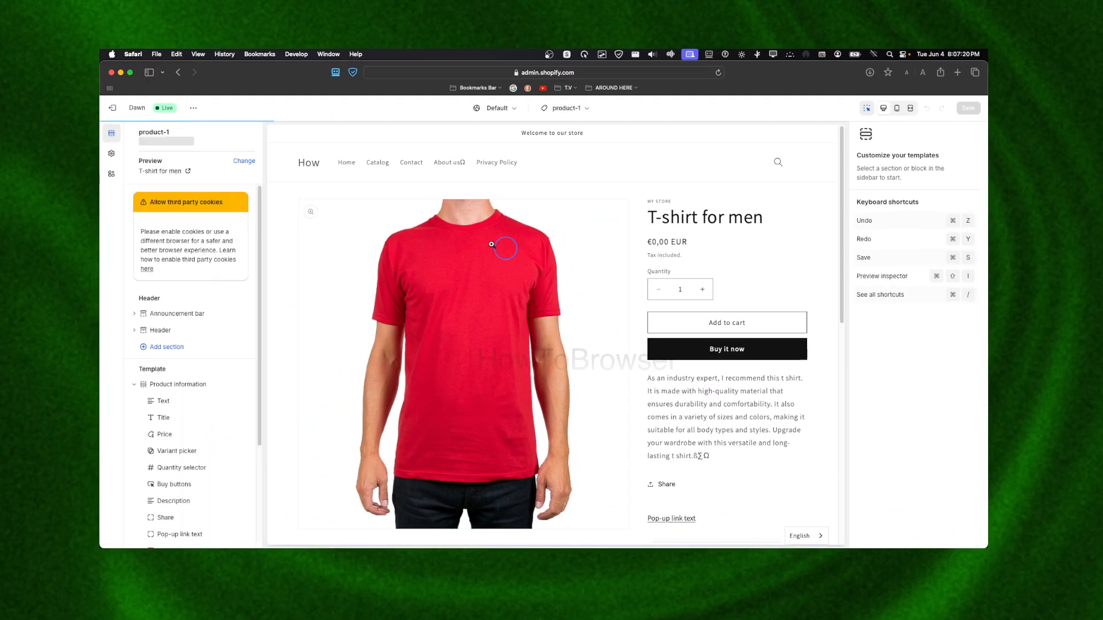
# Remove the Fether Frequently Bought Together block from the template's Product information section.
pyautogui.scroll(-3, 461, 260)
pyautogui.scroll(-3, 461, 261)
pyautogui.scroll(1, 461, 259)
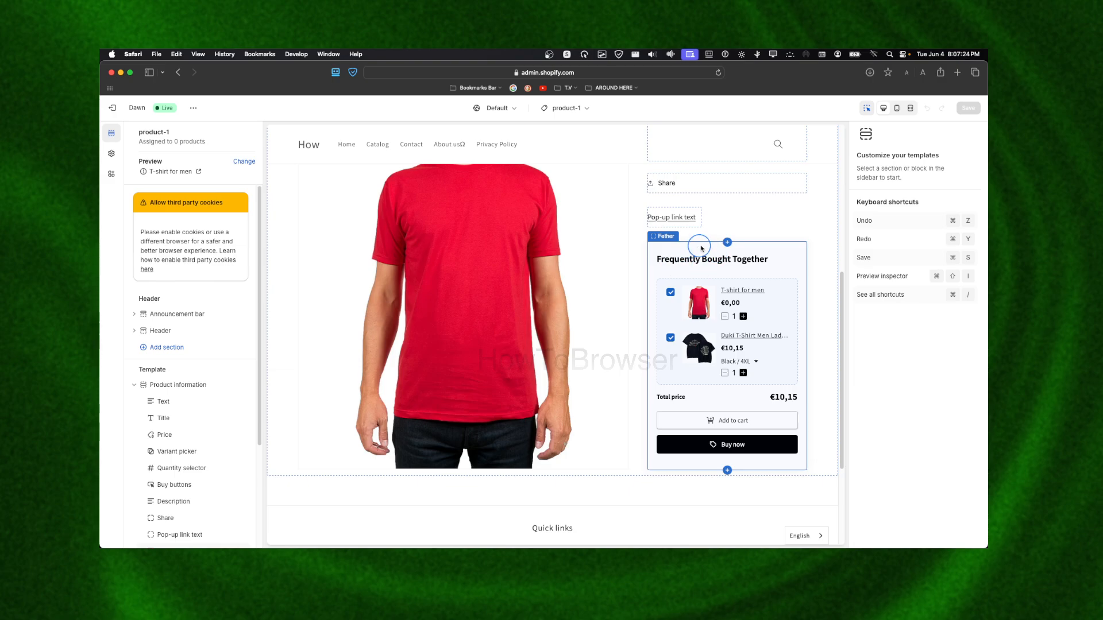
pyautogui.click(708, 248)
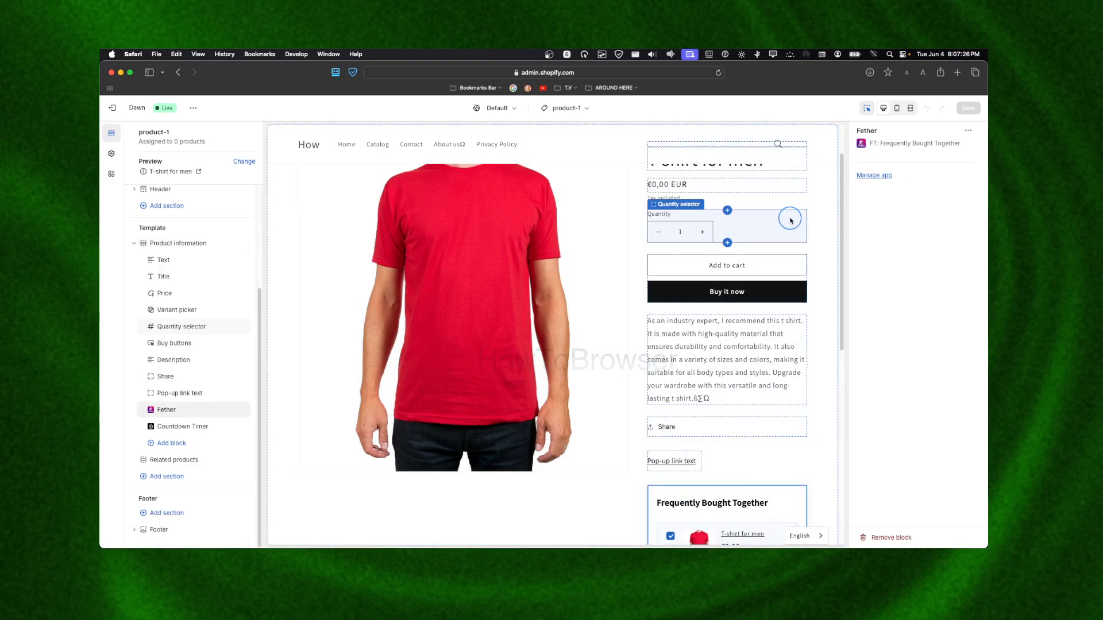
pyautogui.click(971, 133)
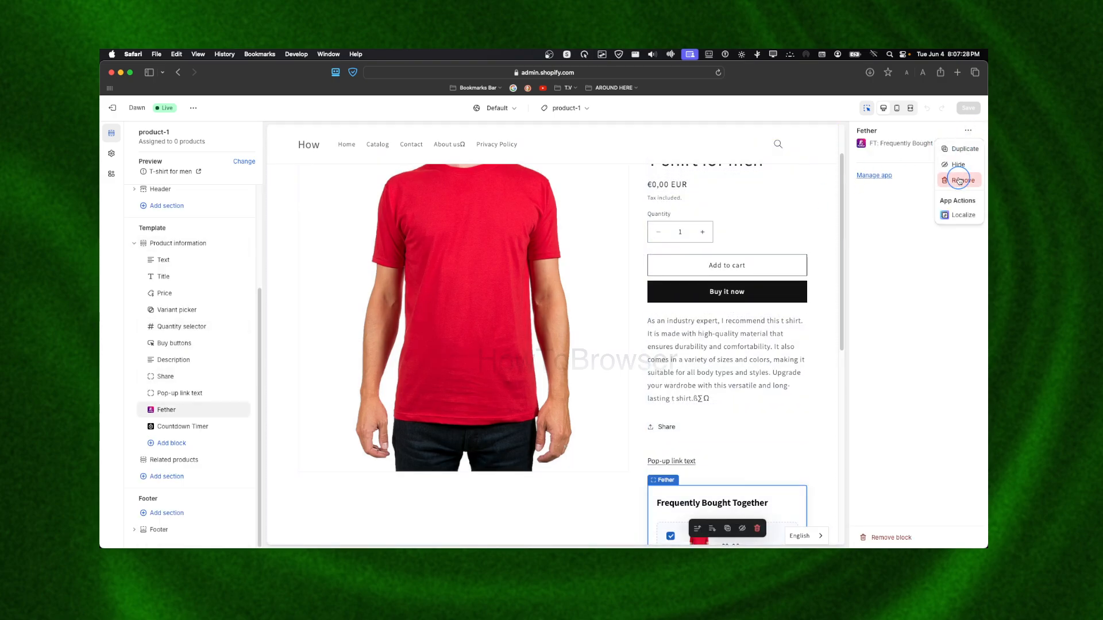
pyautogui.click(961, 179)
# Remove the Share and Pop-up link text blocks from the Product information section.
pyautogui.scroll(-10, 758, 345)
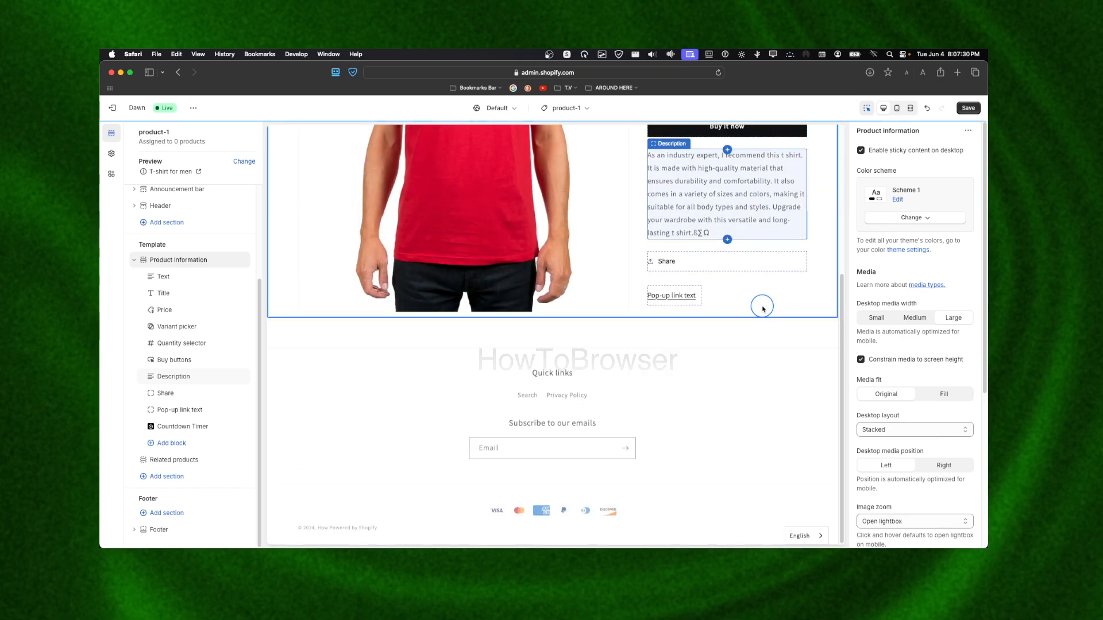
pyautogui.click(766, 261)
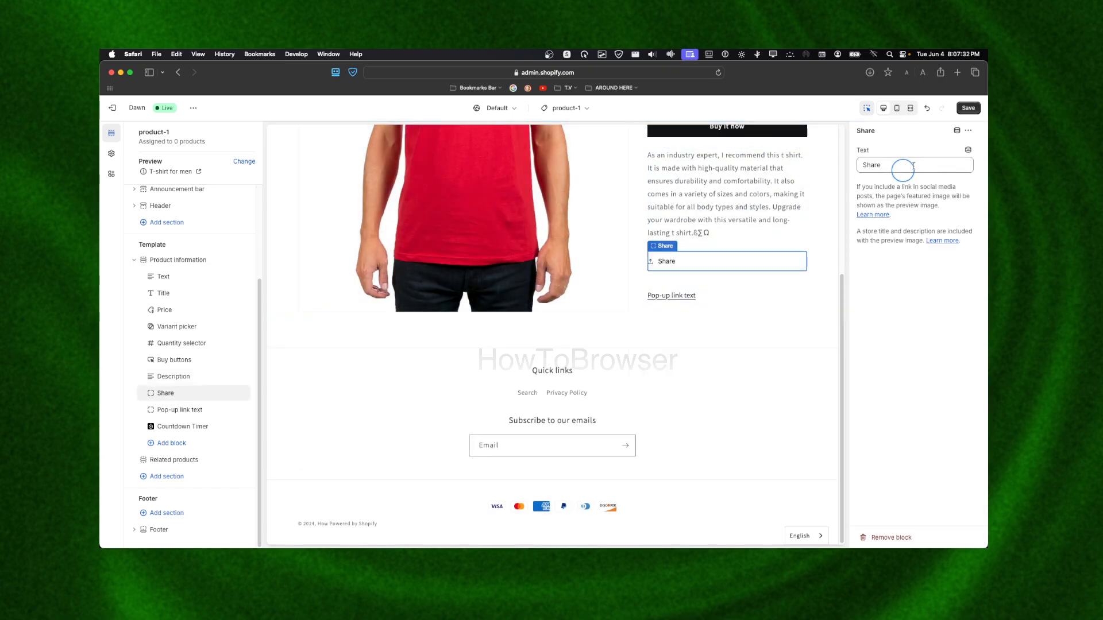
pyautogui.click(811, 247)
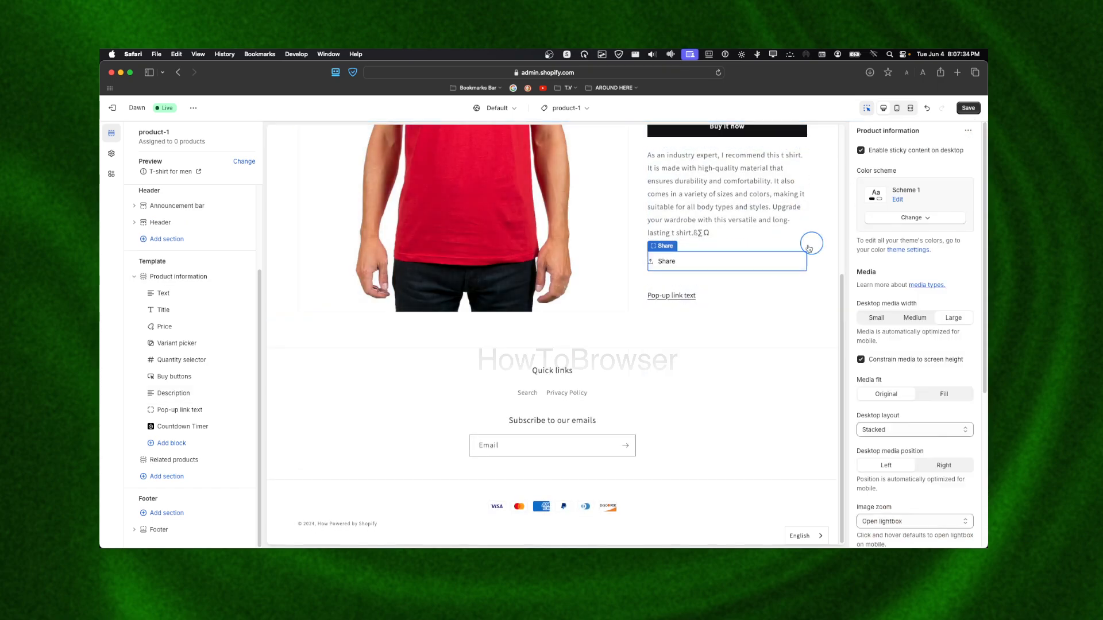
pyautogui.click(695, 293)
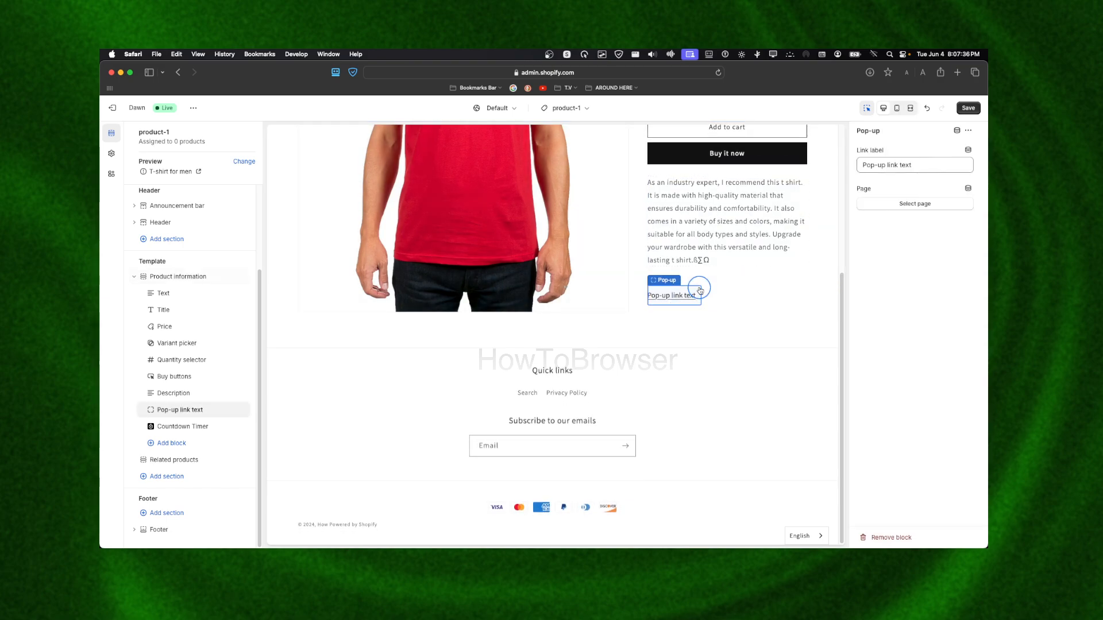
pyautogui.click(966, 131)
pyautogui.click(955, 171)
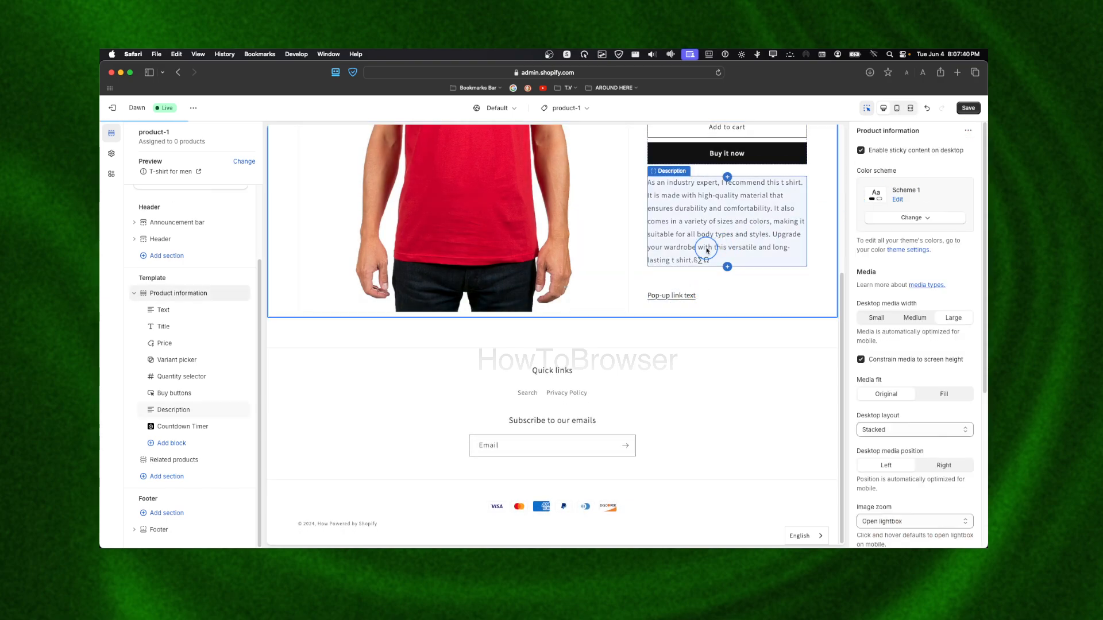
# Preview the template with the T shity product, and switch the preview back to T-shirt for men.
pyautogui.scroll(5, 706, 250)
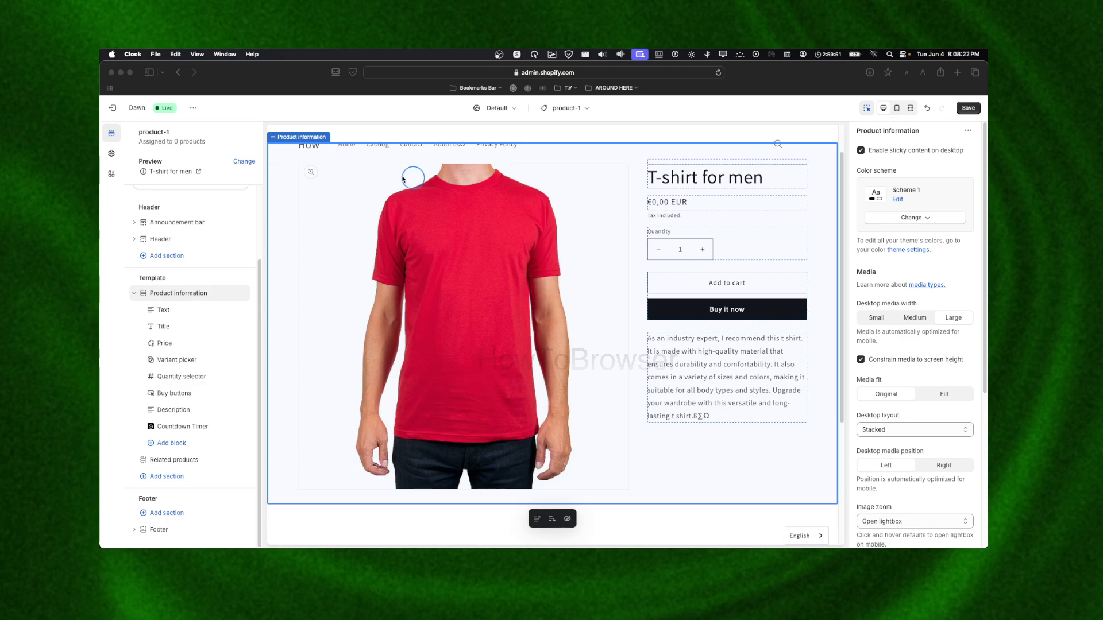
pyautogui.scroll(2, 454, 226)
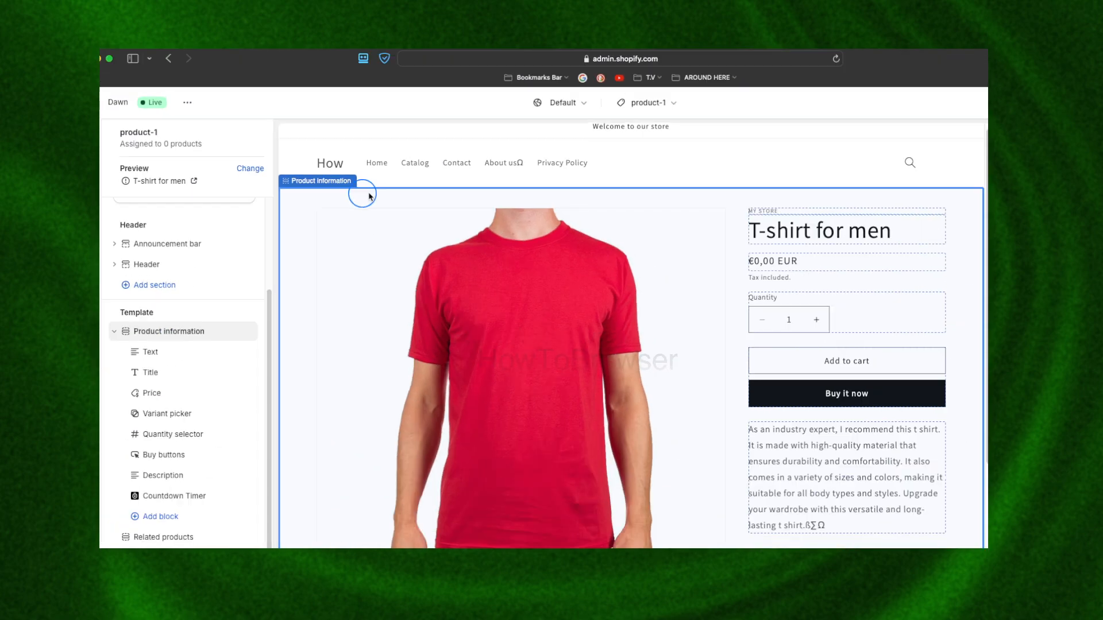
pyautogui.click(903, 208)
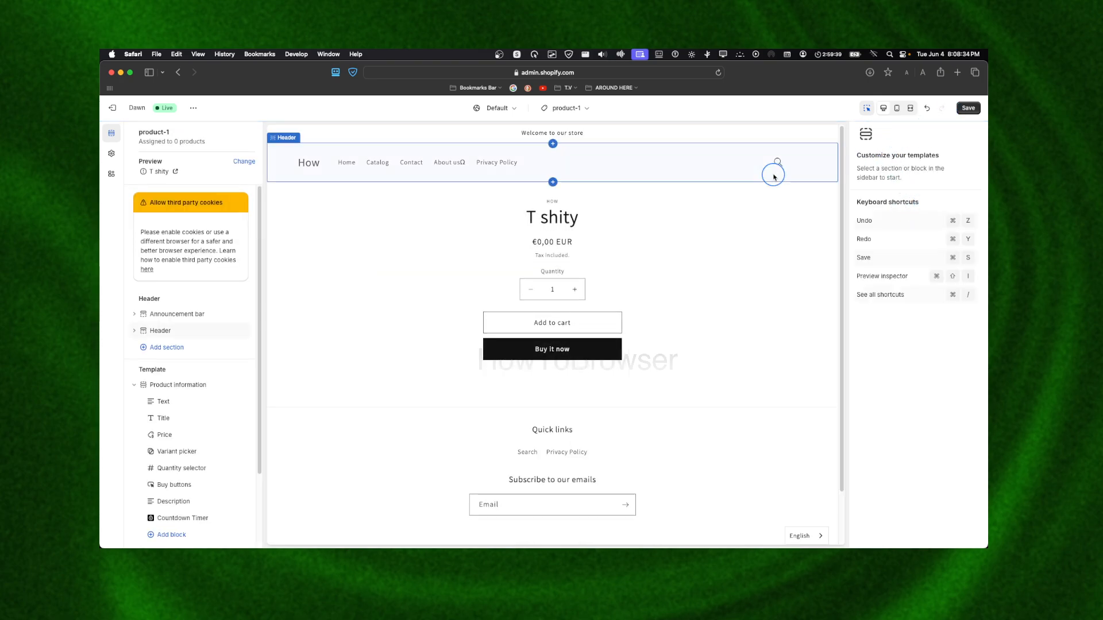
pyautogui.click(244, 162)
pyautogui.click(858, 222)
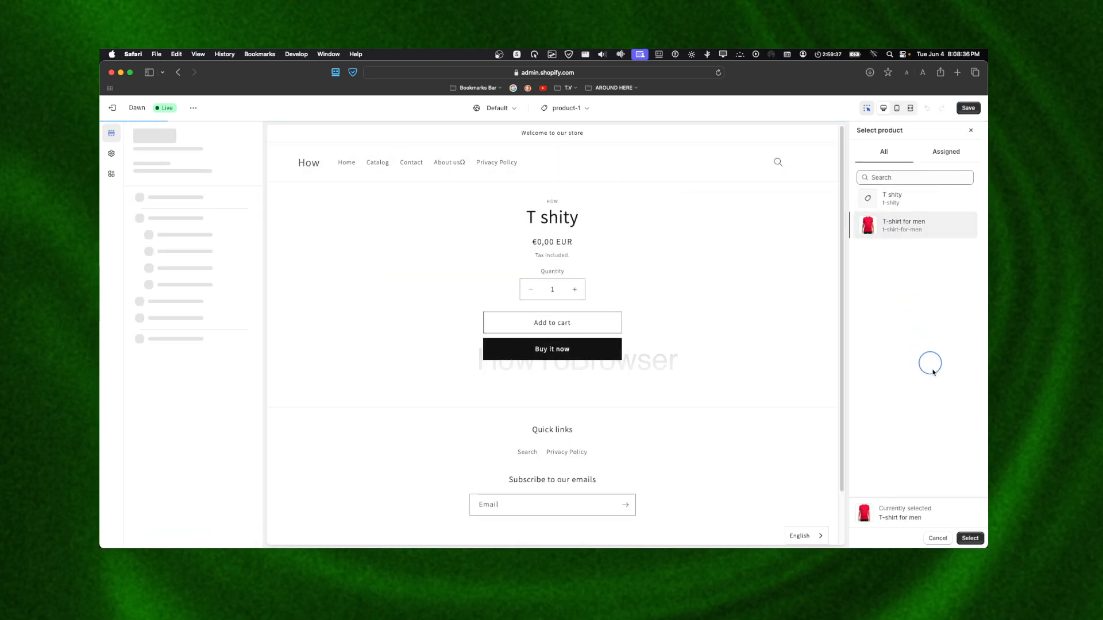
pyautogui.click(970, 538)
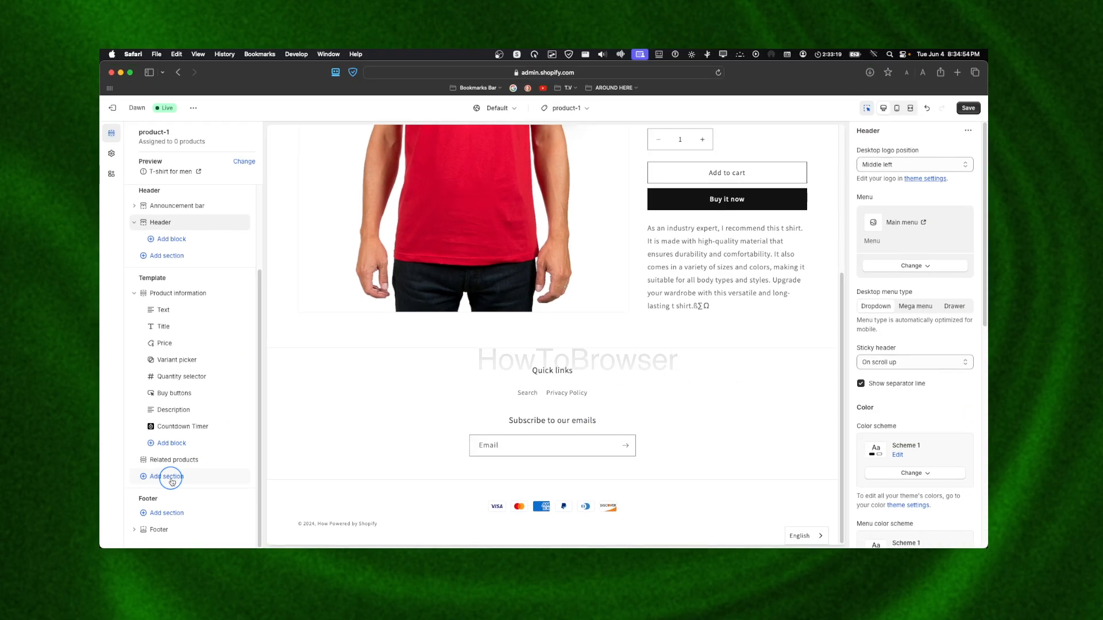
# Add a Multicolumn section to the template below Related products.
pyautogui.click(171, 479)
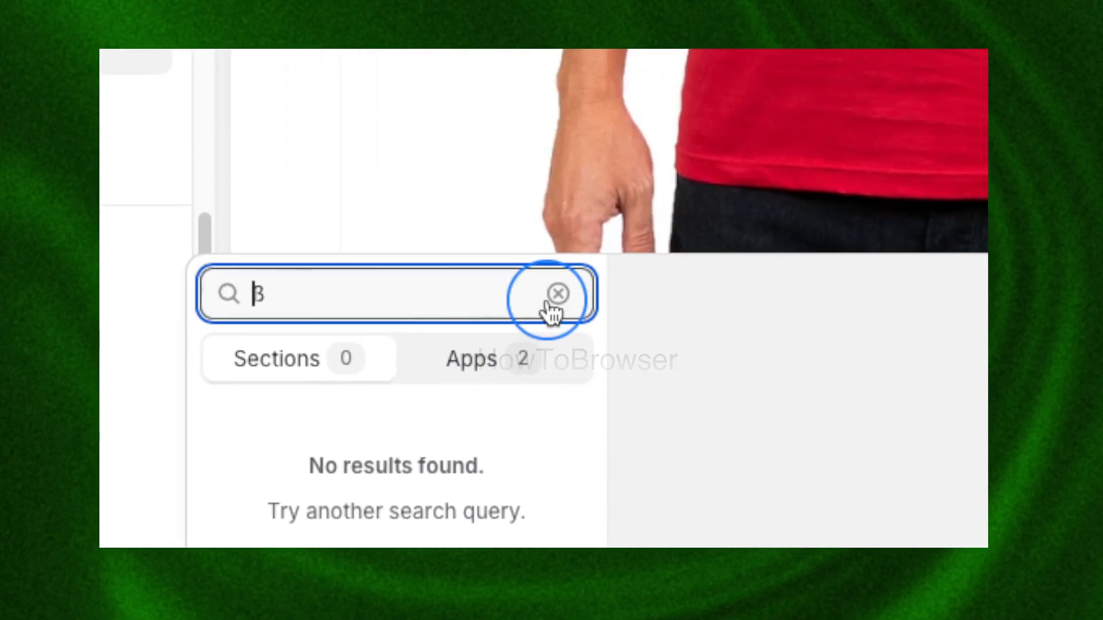
pyautogui.press('BackSpace')
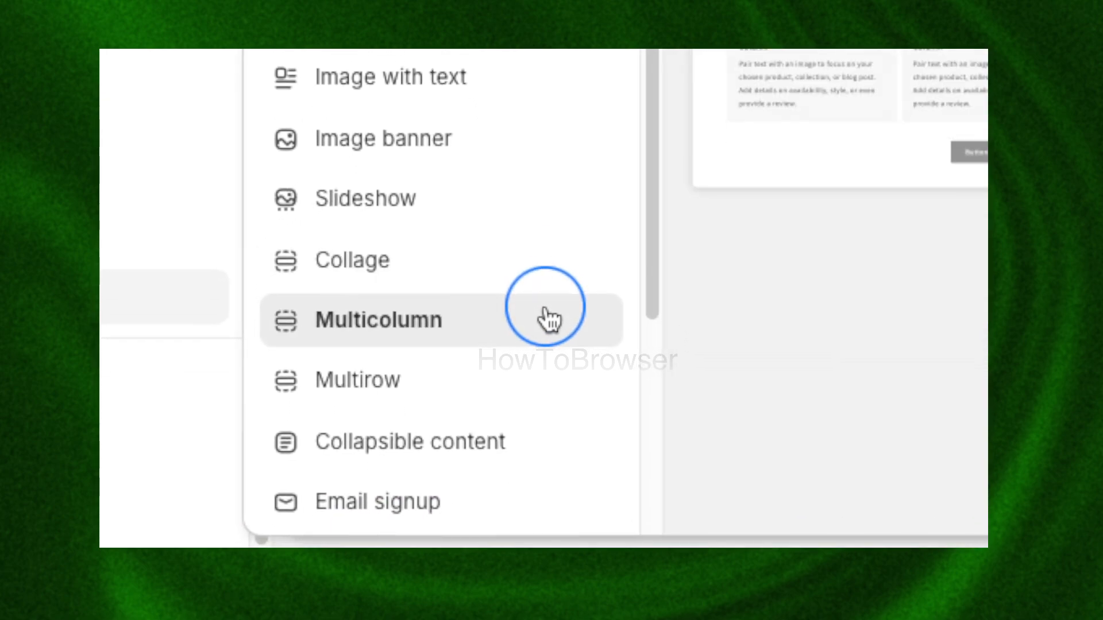
pyautogui.click(549, 319)
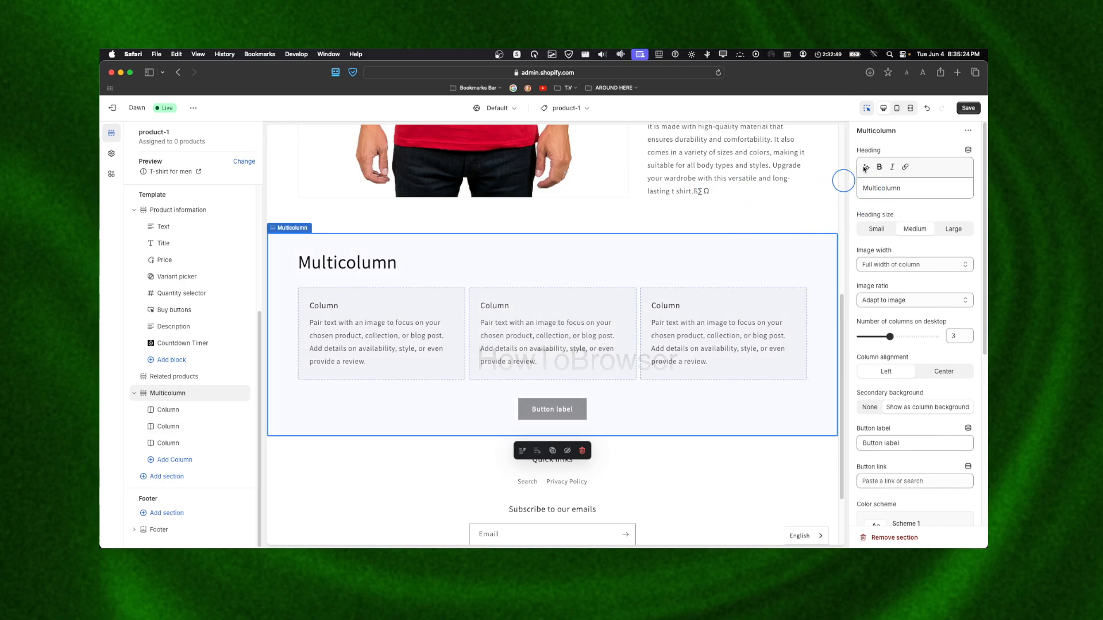
# Reload the theme editor page without saving and dismiss the third party cookies notice.
pyautogui.click(923, 75)
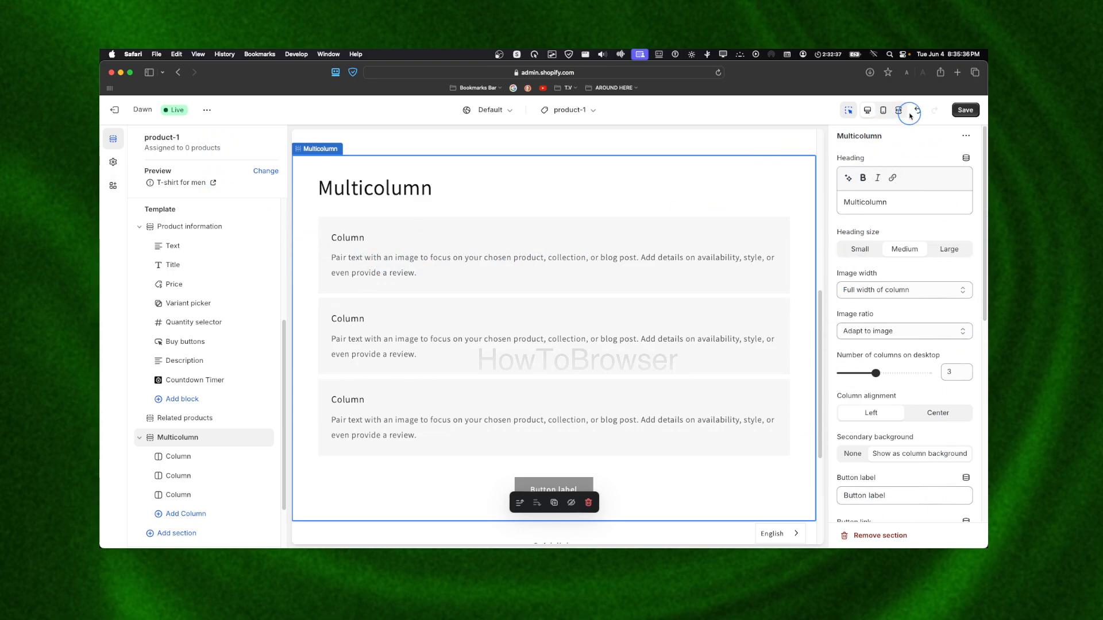
pyautogui.click(905, 76)
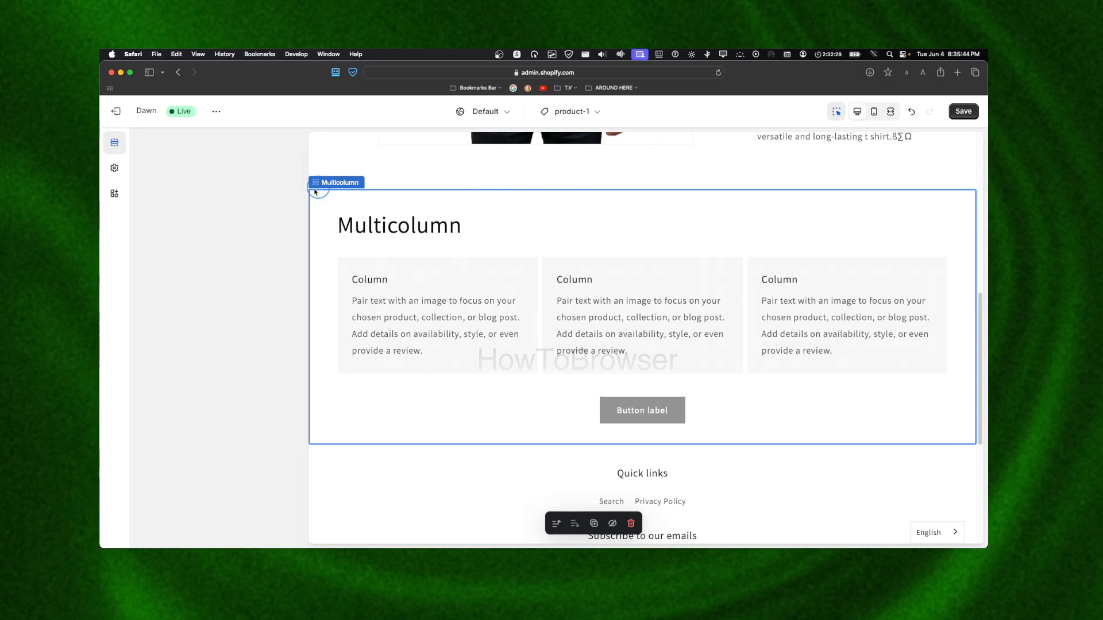
pyautogui.scroll(-1, 315, 192)
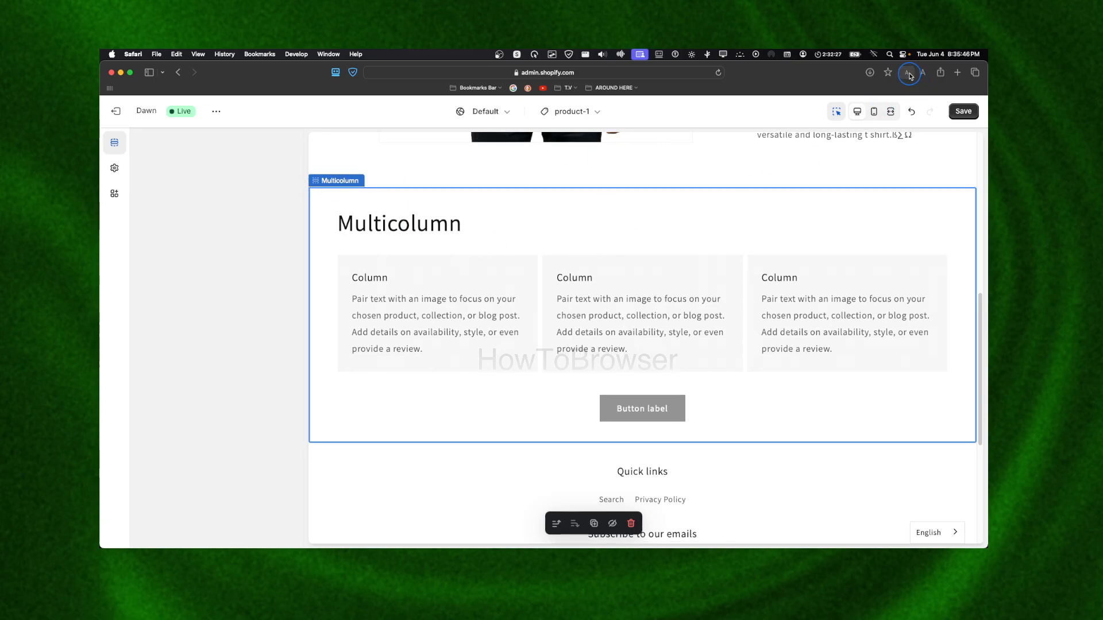
pyautogui.click(717, 74)
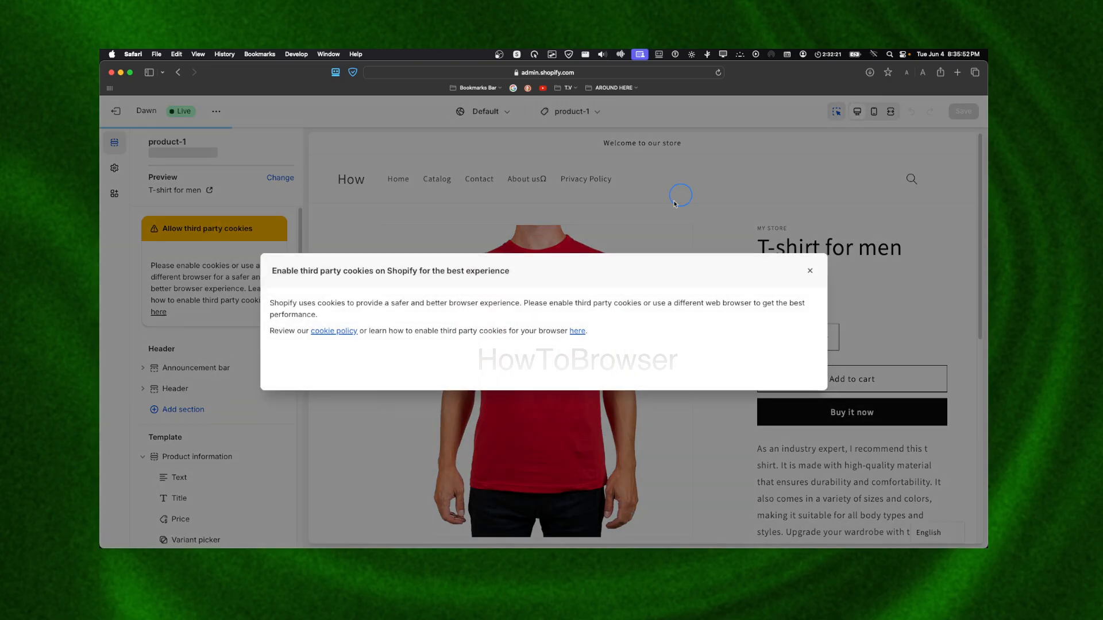
pyautogui.click(810, 271)
# Add a Multicolumn section to the template below Related products and look through its settings.
pyautogui.scroll(-7, 670, 278)
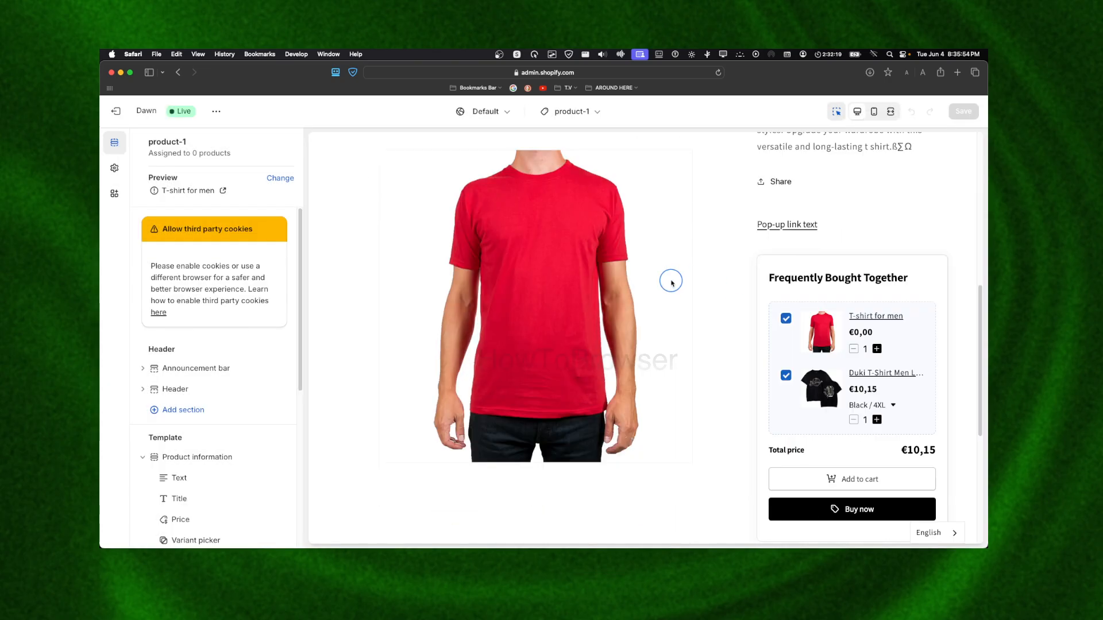
pyautogui.scroll(-5, 233, 347)
pyautogui.scroll(-5, 480, 359)
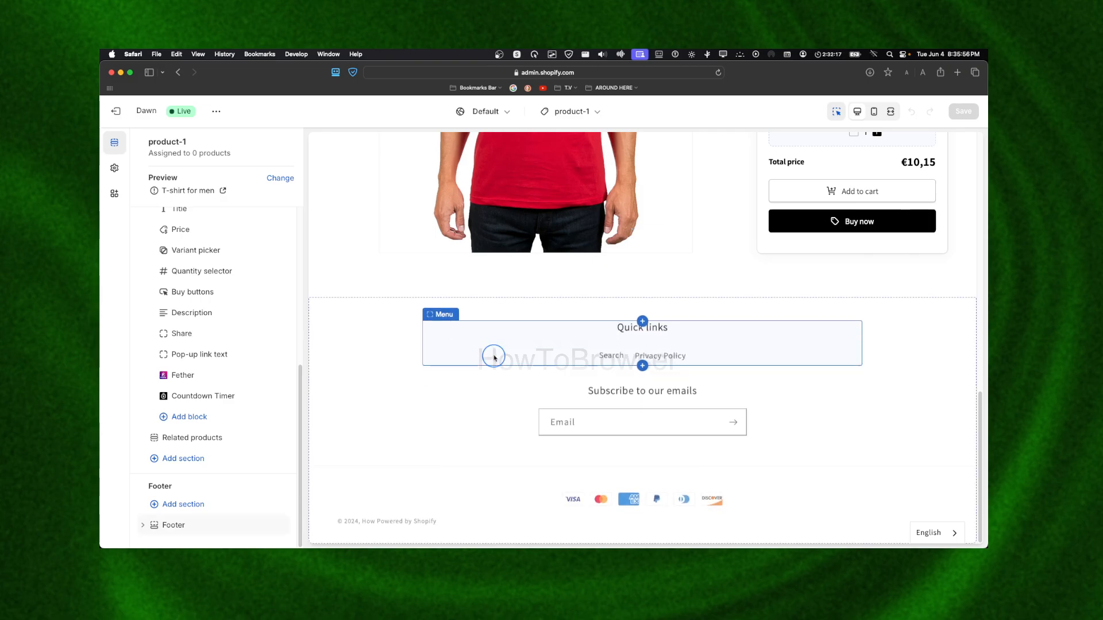
pyautogui.click(202, 465)
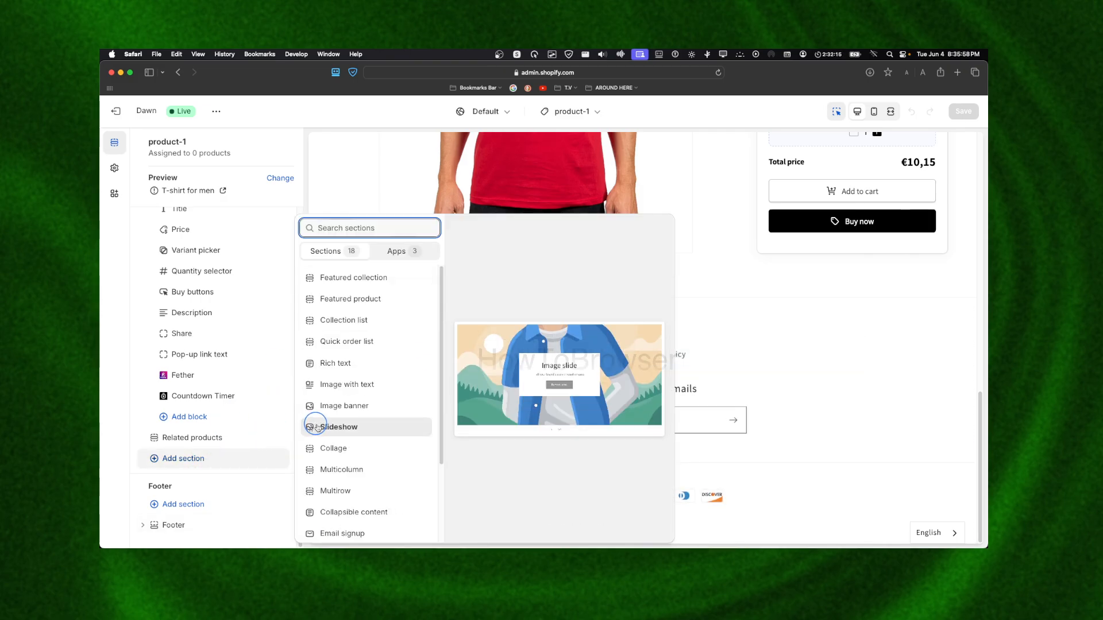
pyautogui.click(590, 371)
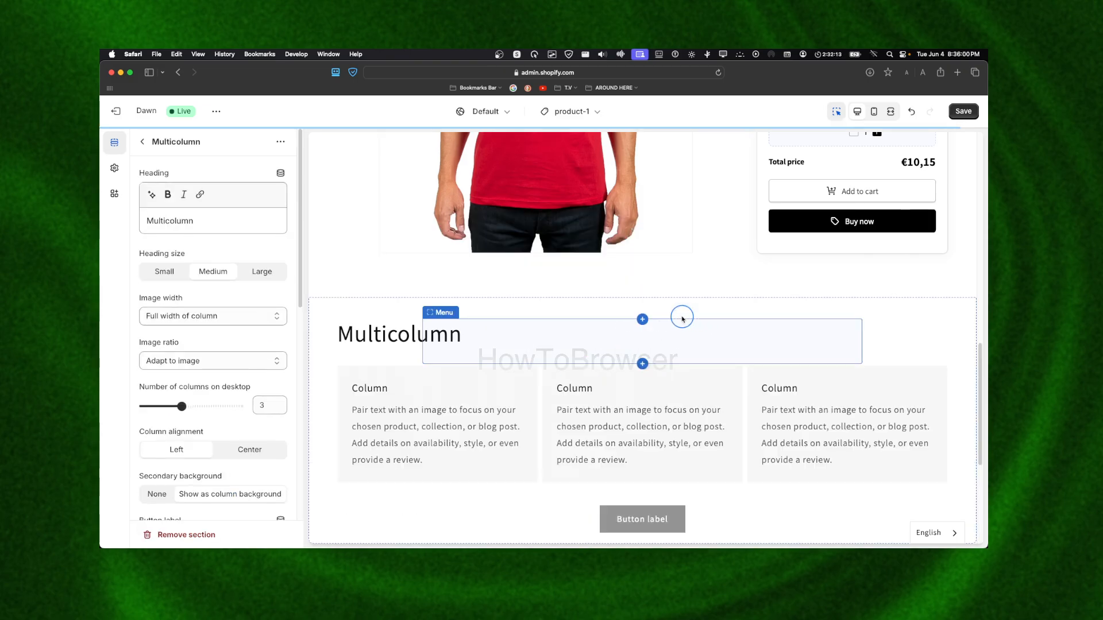
pyautogui.click(205, 275)
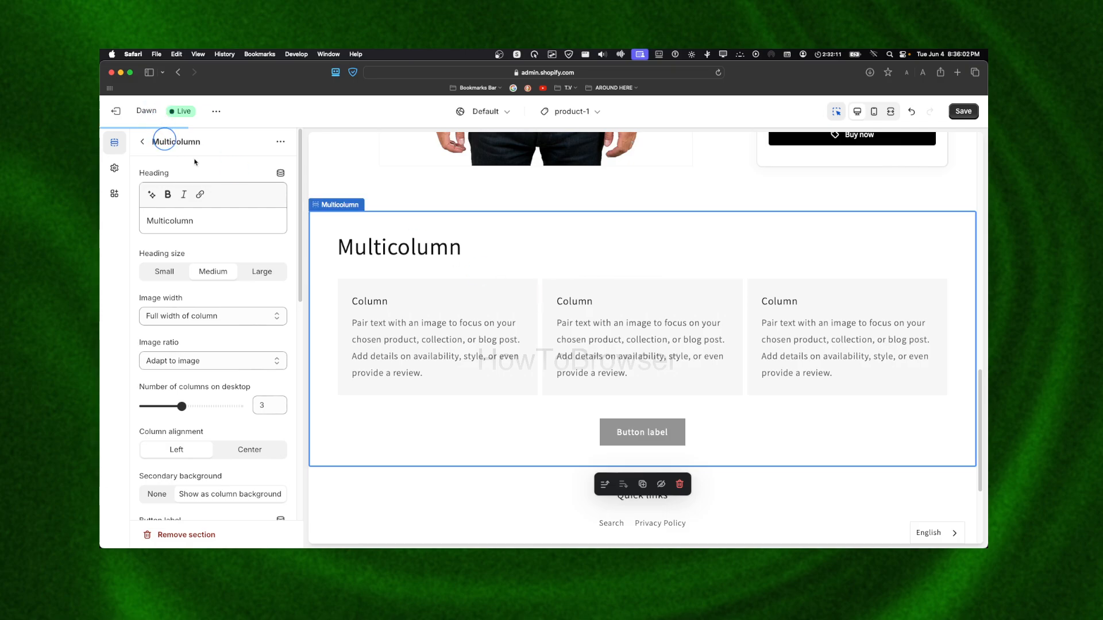
pyautogui.scroll(-5, 184, 328)
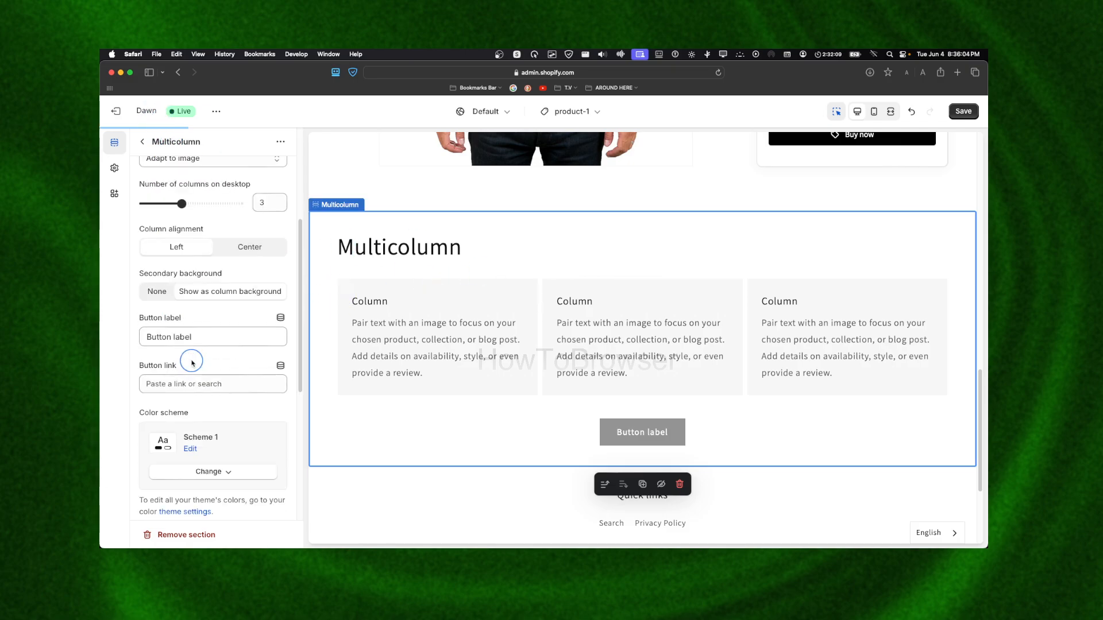
pyautogui.scroll(5, 191, 362)
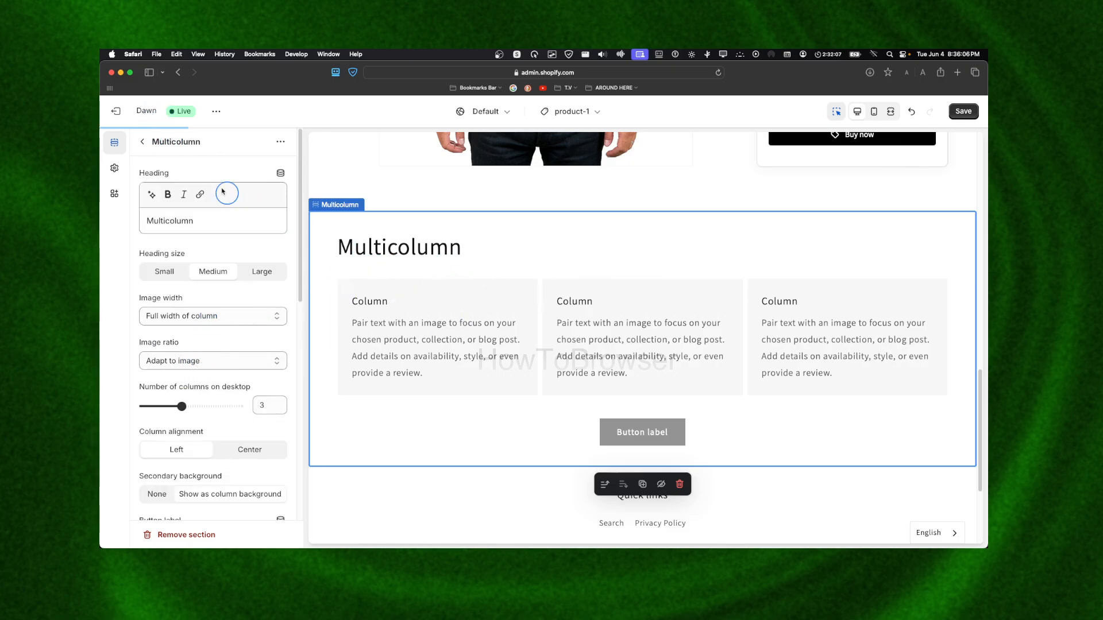
# Add a Featured collection section to the template below the Multicolumn section.
pyautogui.click(142, 141)
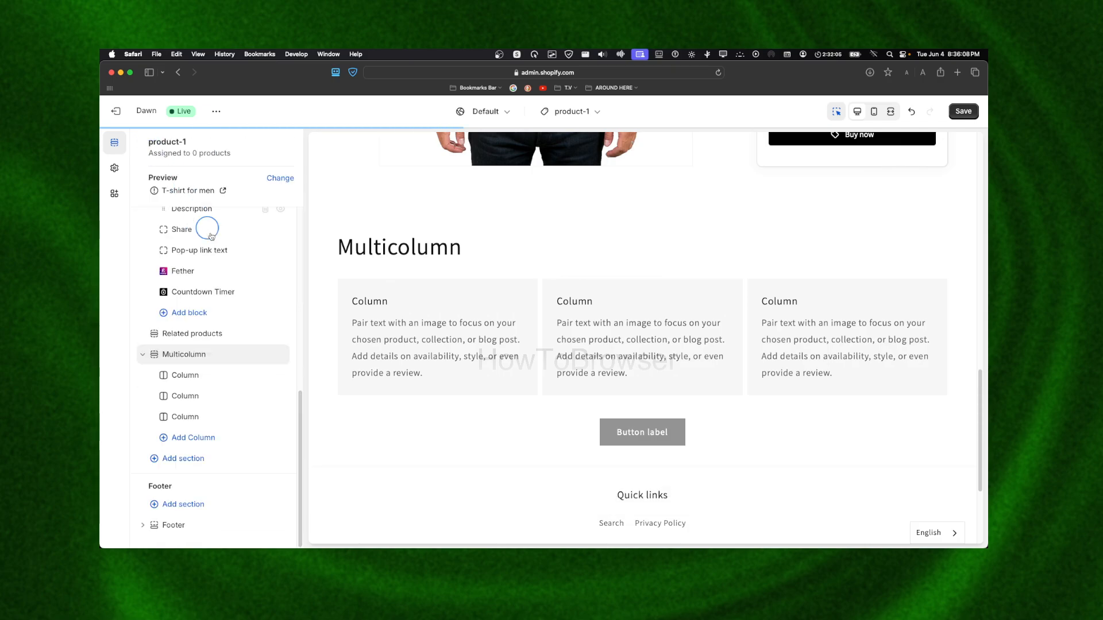
pyautogui.click(183, 457)
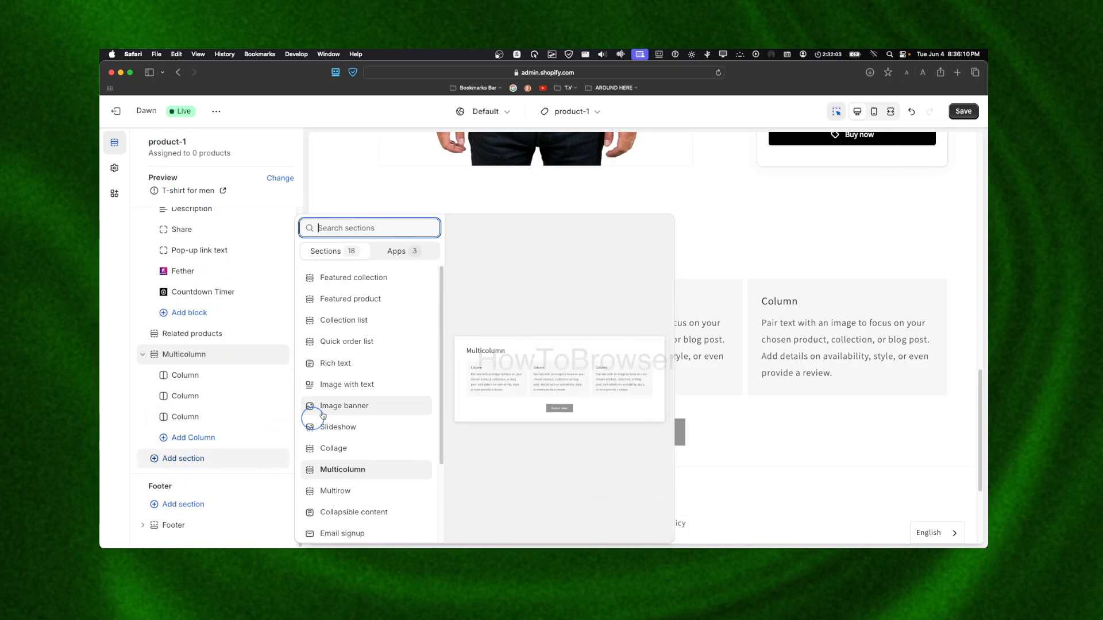
pyautogui.click(348, 279)
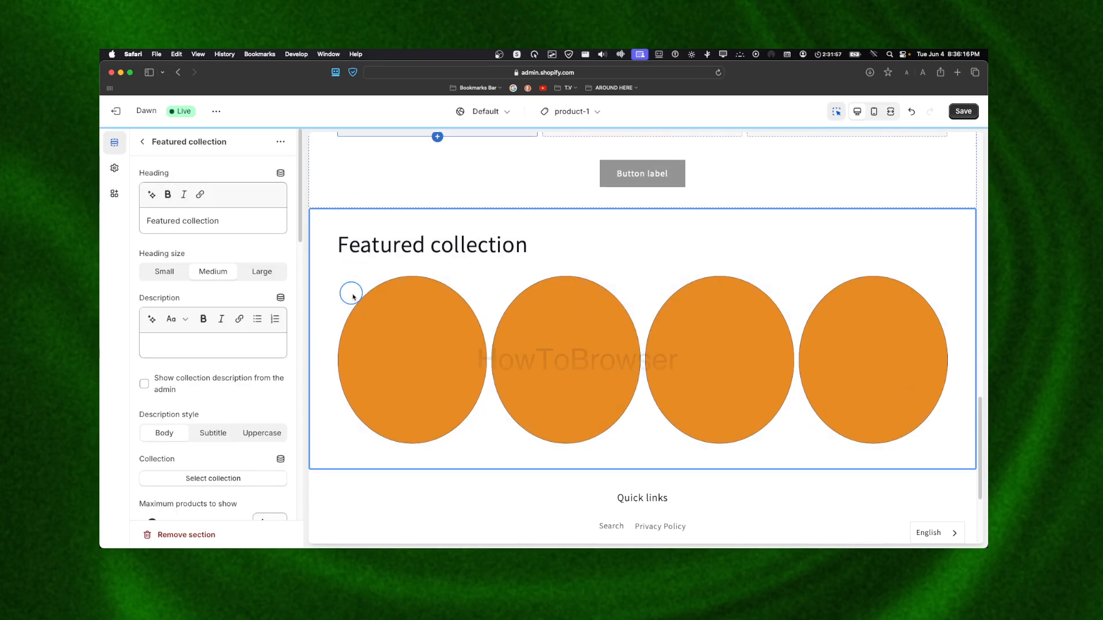
# Set the Featured collection section to show a maximum of 8 products in 3 columns on desktop.
pyautogui.scroll(-15, 251, 290)
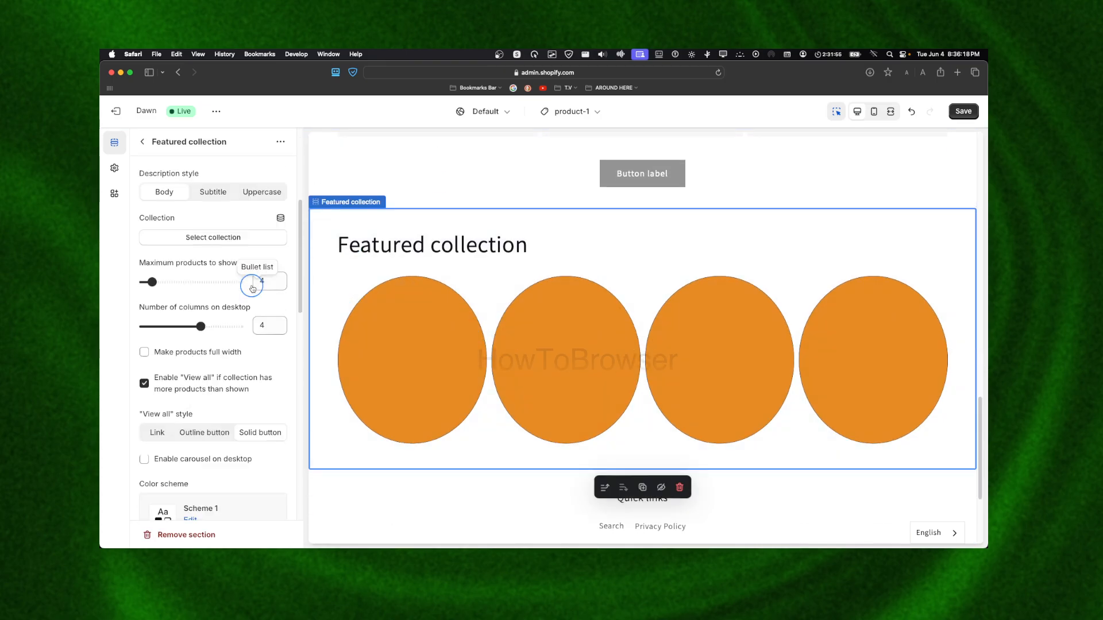
pyautogui.scroll(10, 255, 295)
pyautogui.scroll(-1, 263, 305)
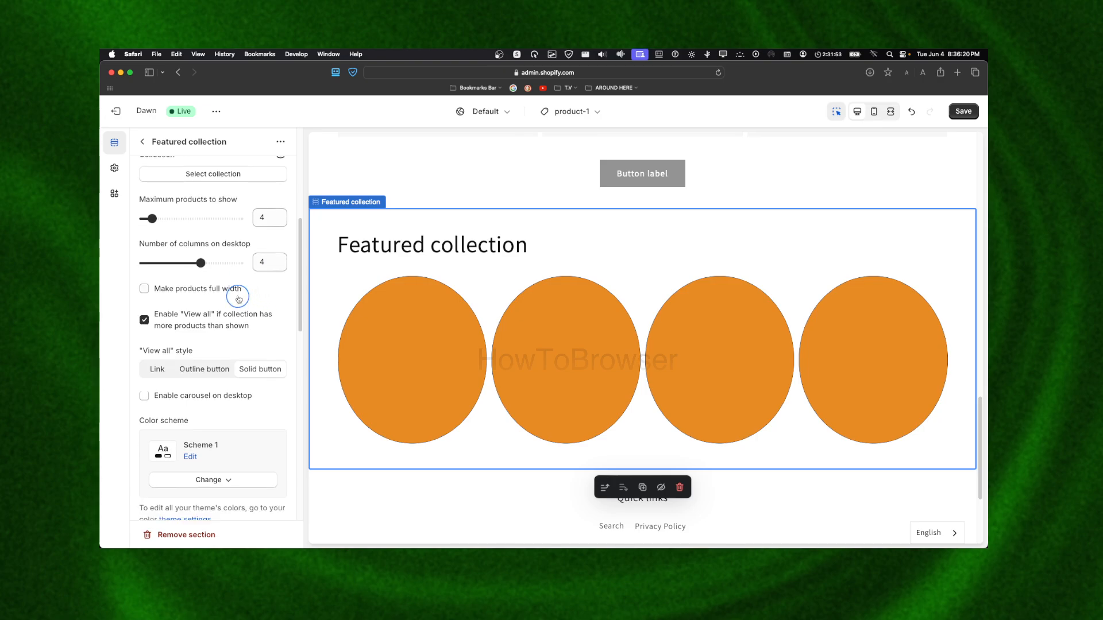
pyautogui.scroll(10, 261, 294)
pyautogui.scroll(-8, 266, 291)
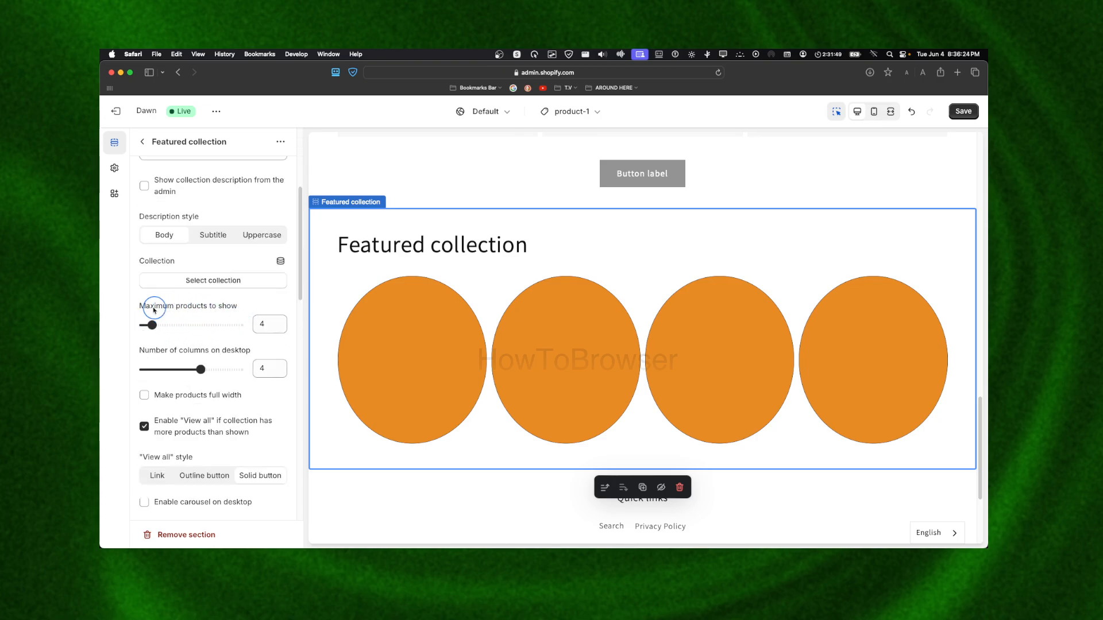
pyautogui.moveTo(152, 325); pyautogui.dragTo(168, 325)
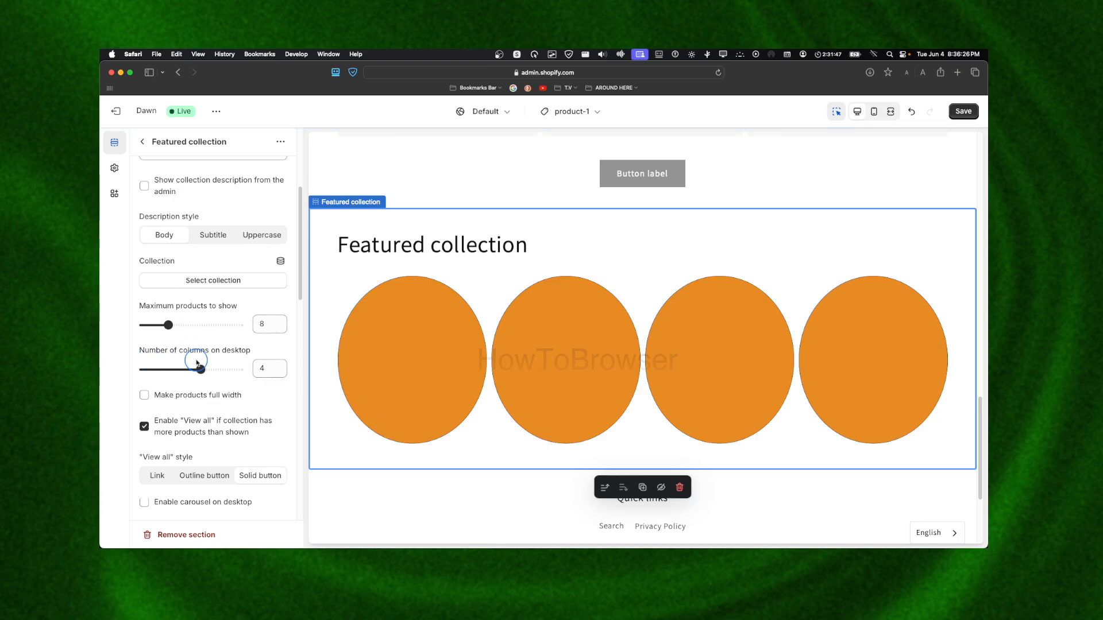
pyautogui.moveTo(215, 372); pyautogui.dragTo(181, 369)
pyautogui.scroll(1, 219, 288)
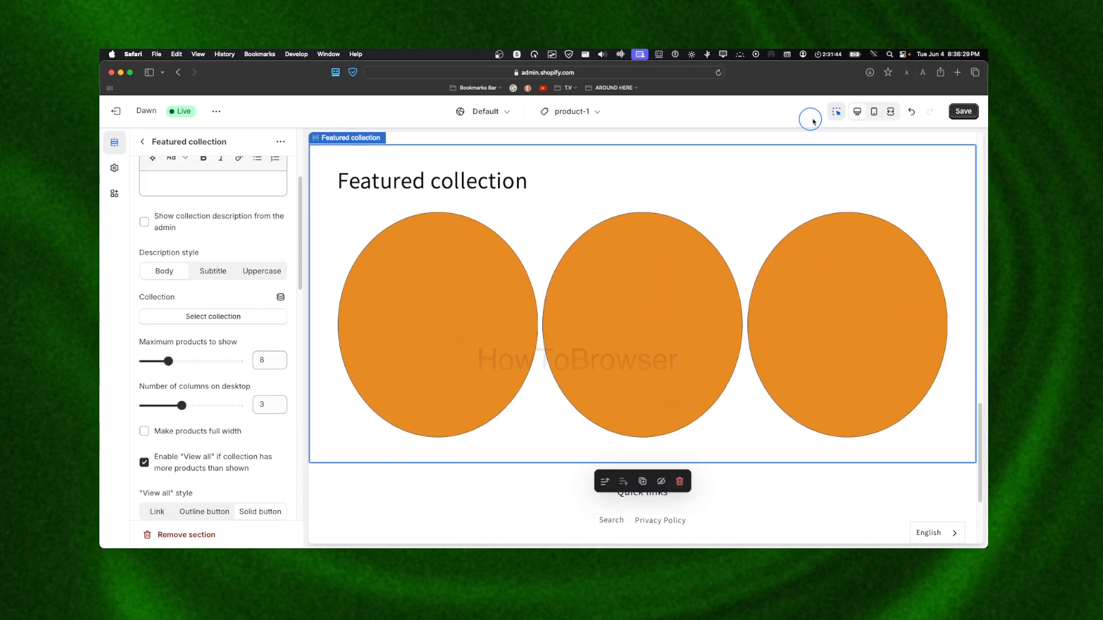
# Switch the preview to the mobile view and remove the Featured collection section from the template.
pyautogui.click(873, 111)
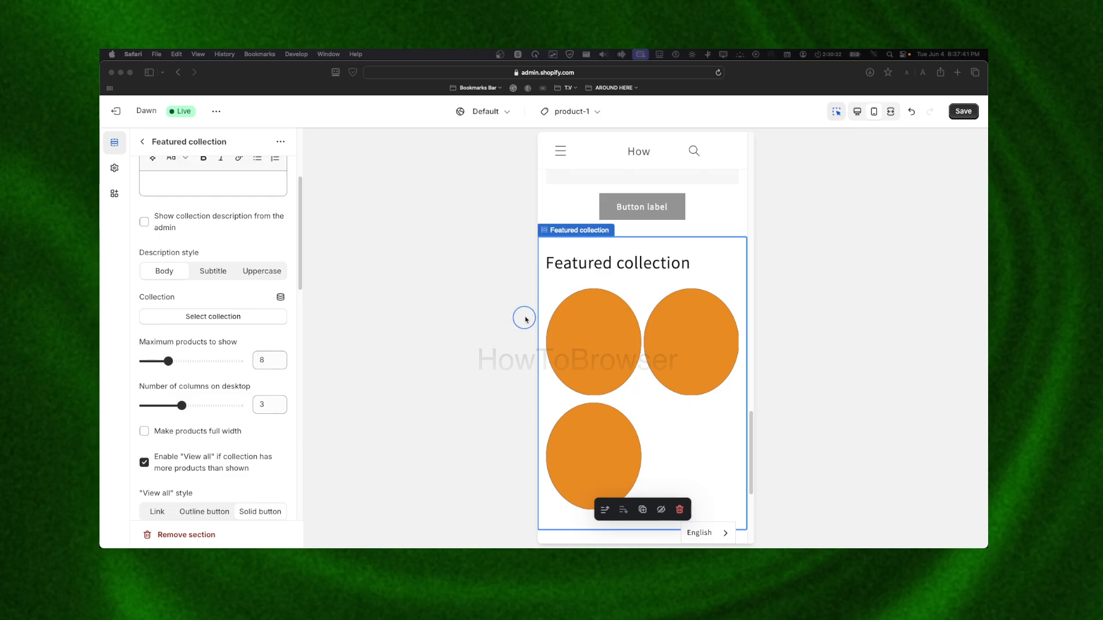
pyautogui.click(557, 273)
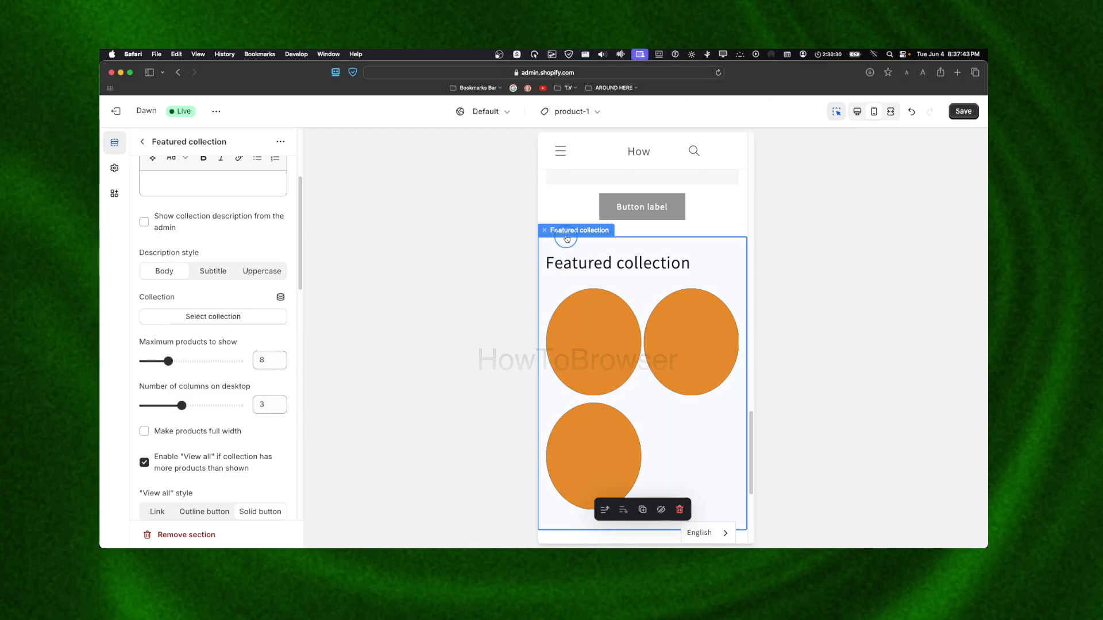
pyautogui.click(543, 235)
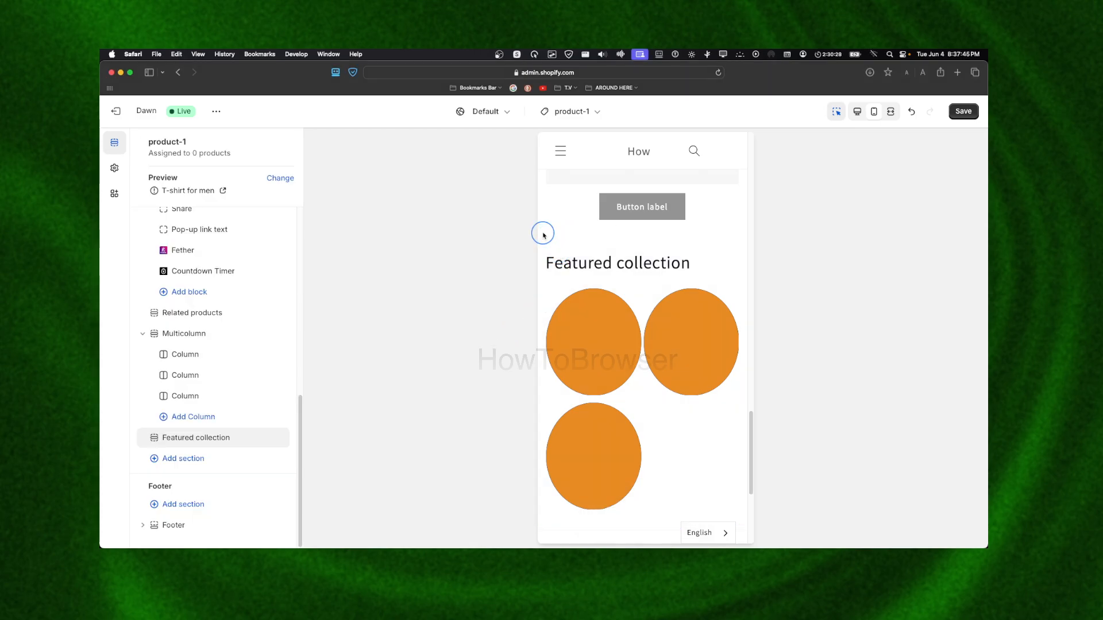
pyautogui.click(547, 236)
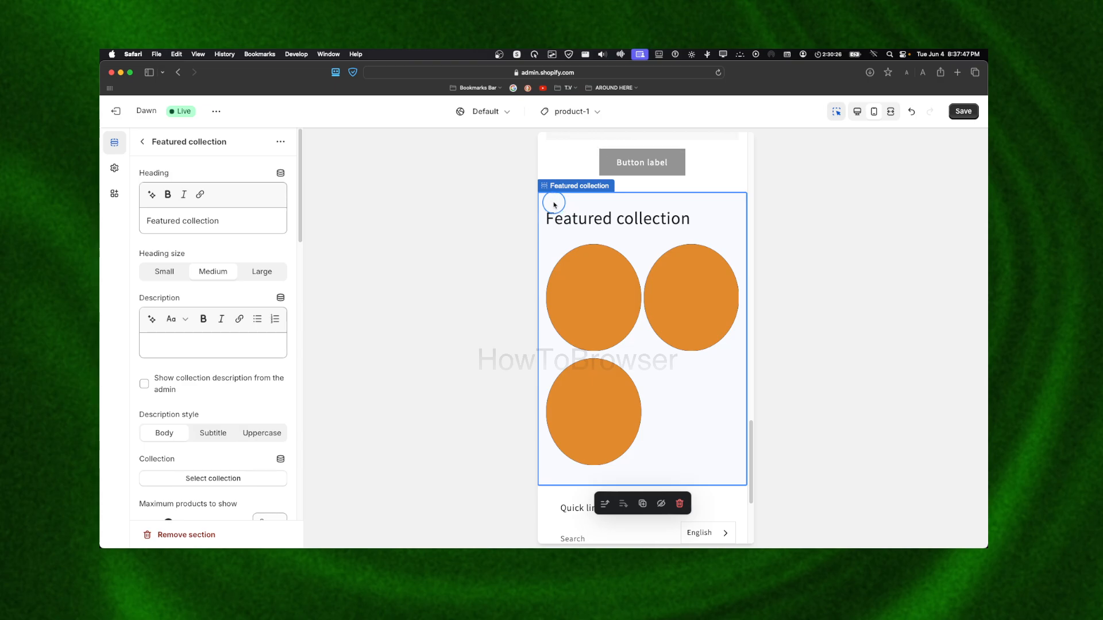
pyautogui.scroll(-10, 218, 295)
pyautogui.click(182, 542)
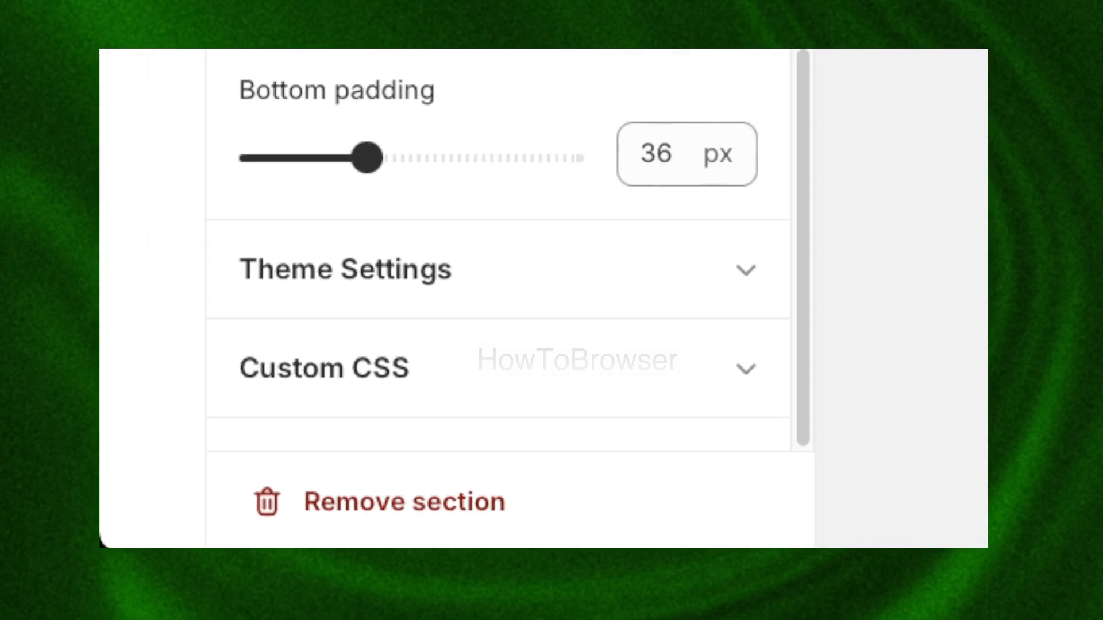
pyautogui.click(192, 542)
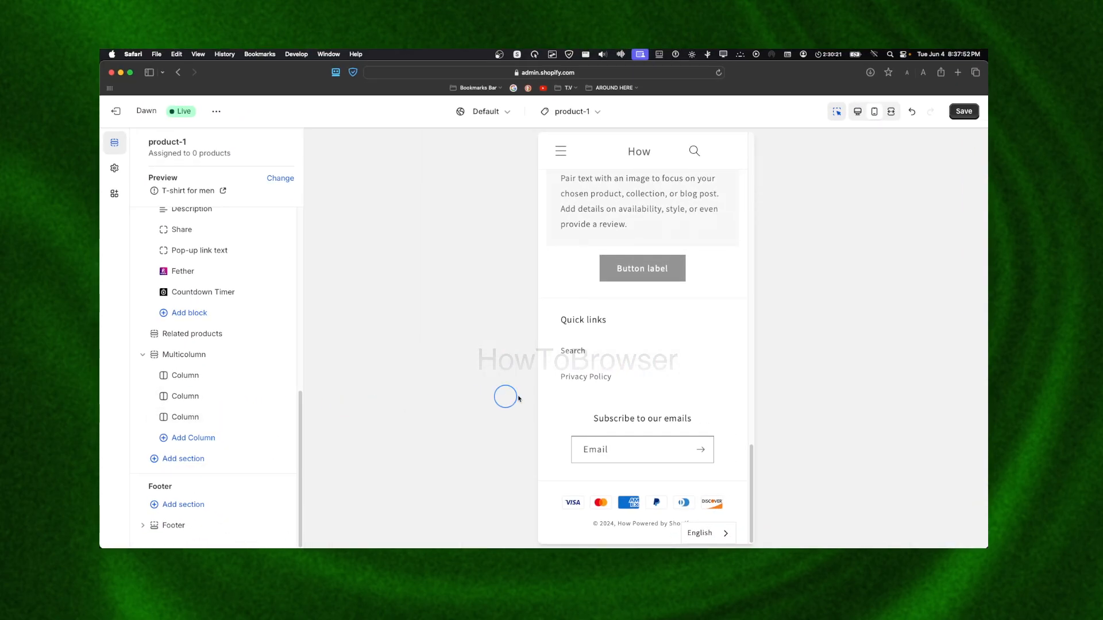
# Remove the Quick links menu block from the Footer section.
pyautogui.click(580, 353)
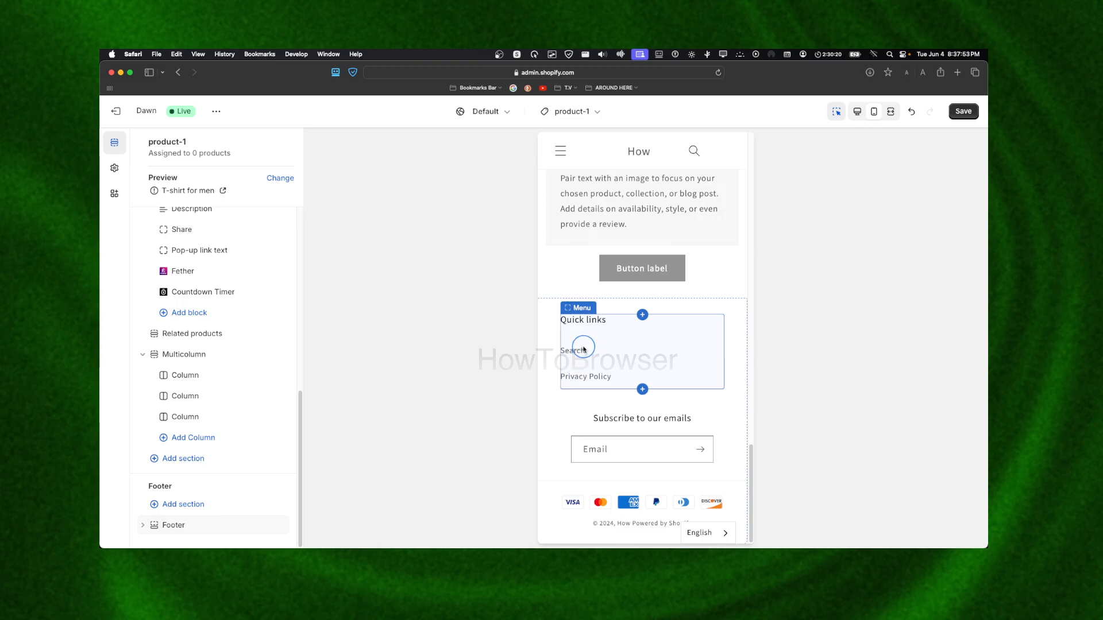
pyautogui.click(184, 532)
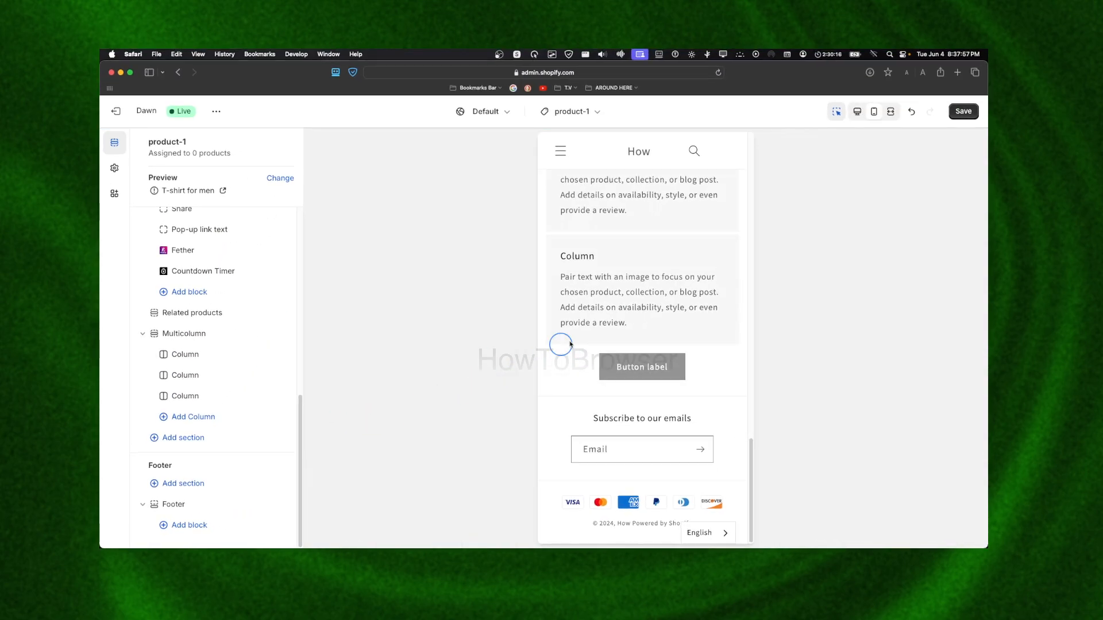
# Look over the product page in the mobile preview and open the list of store pages and templates.
pyautogui.scroll(8, 619, 308)
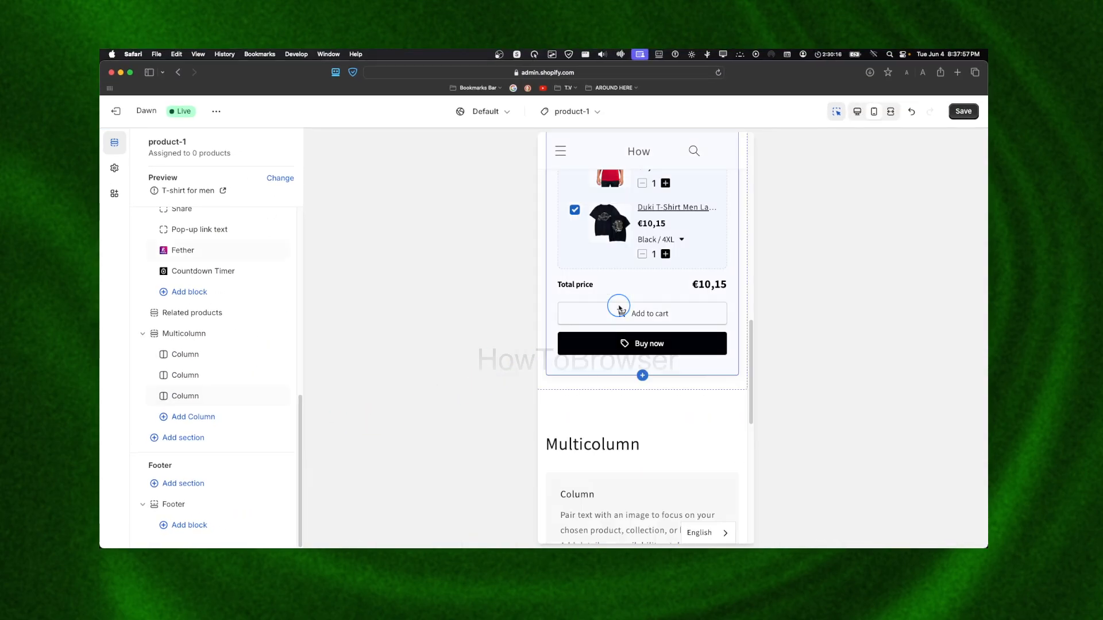
pyautogui.scroll(8, 619, 308)
pyautogui.scroll(-3, 618, 307)
pyautogui.scroll(4, 618, 308)
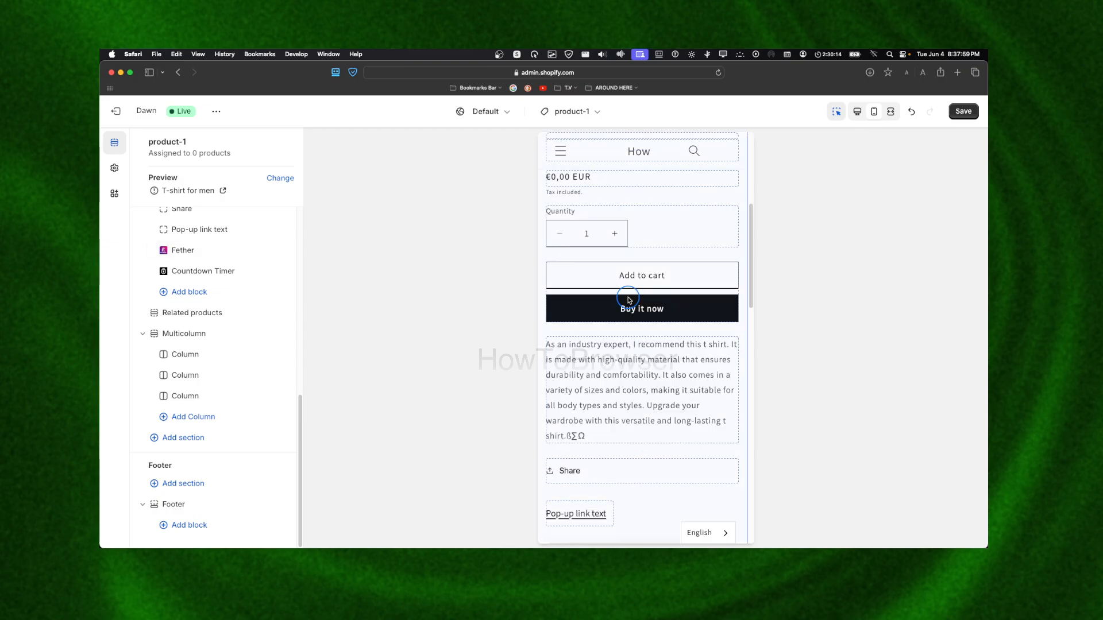
pyautogui.scroll(5, 629, 300)
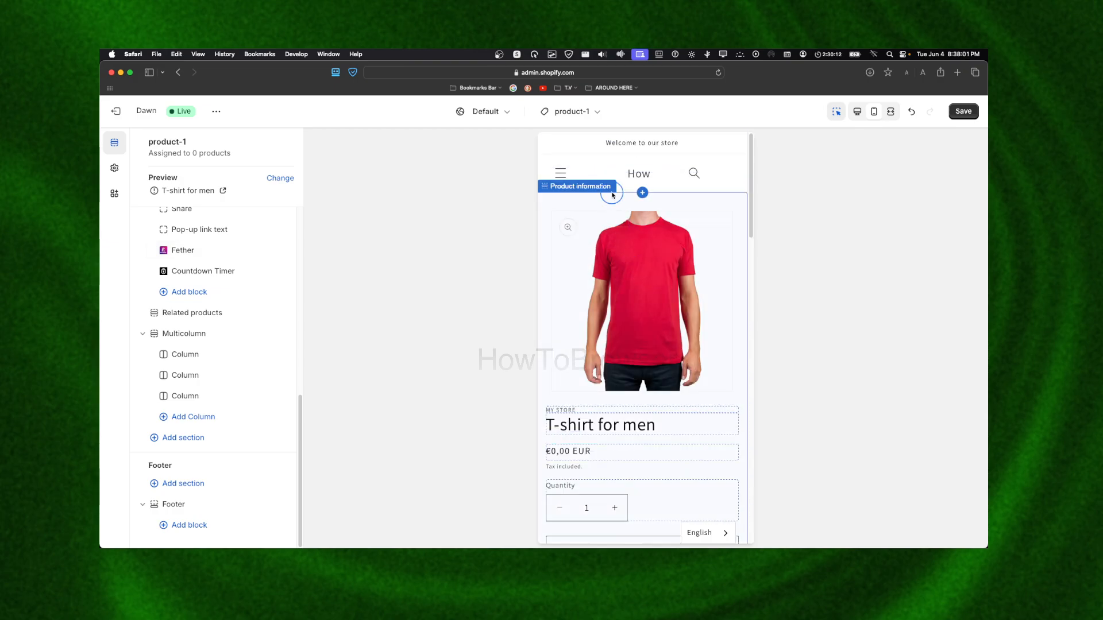
pyautogui.click(587, 114)
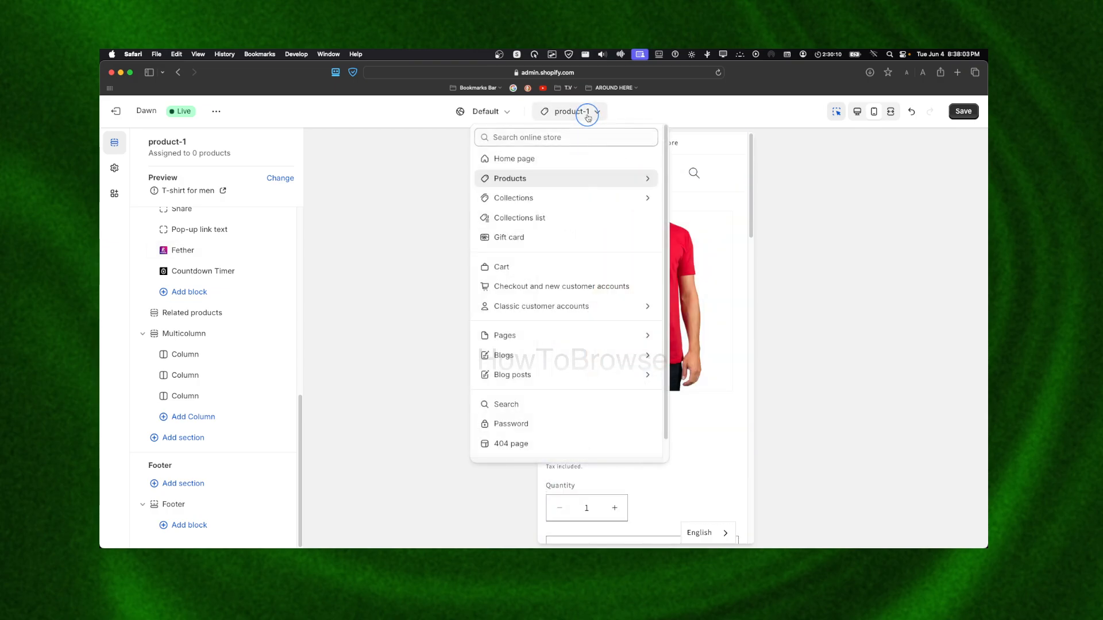